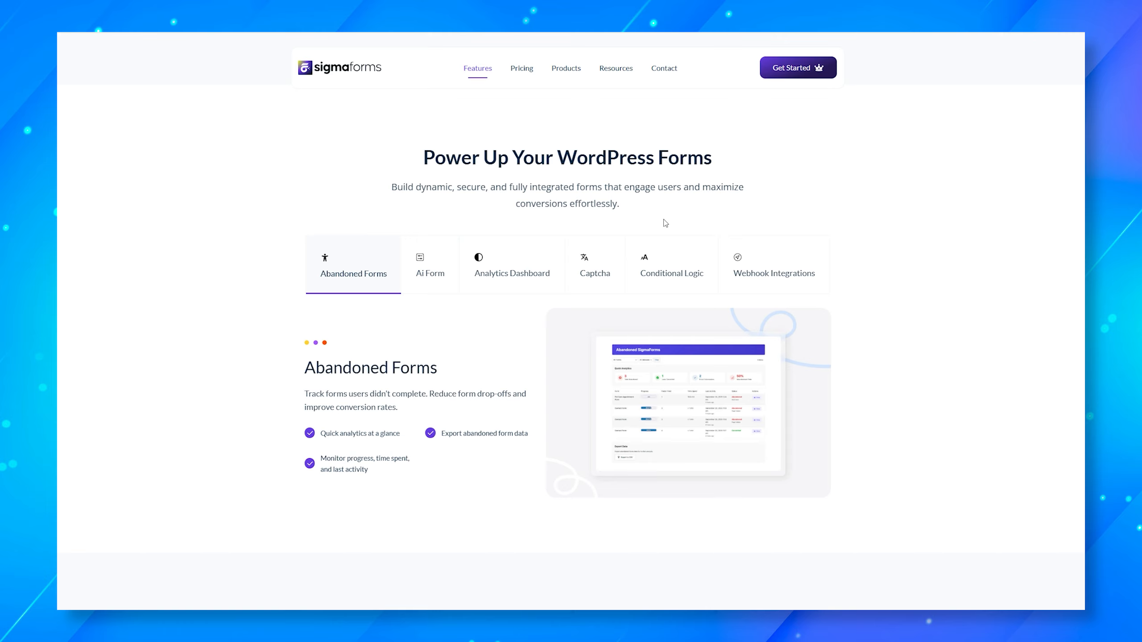
- View the AI Form, Analytics Dashboard, Captcha, Conditional Logic and Webhook Integrations feature tabs, then scroll down
click(431, 275)
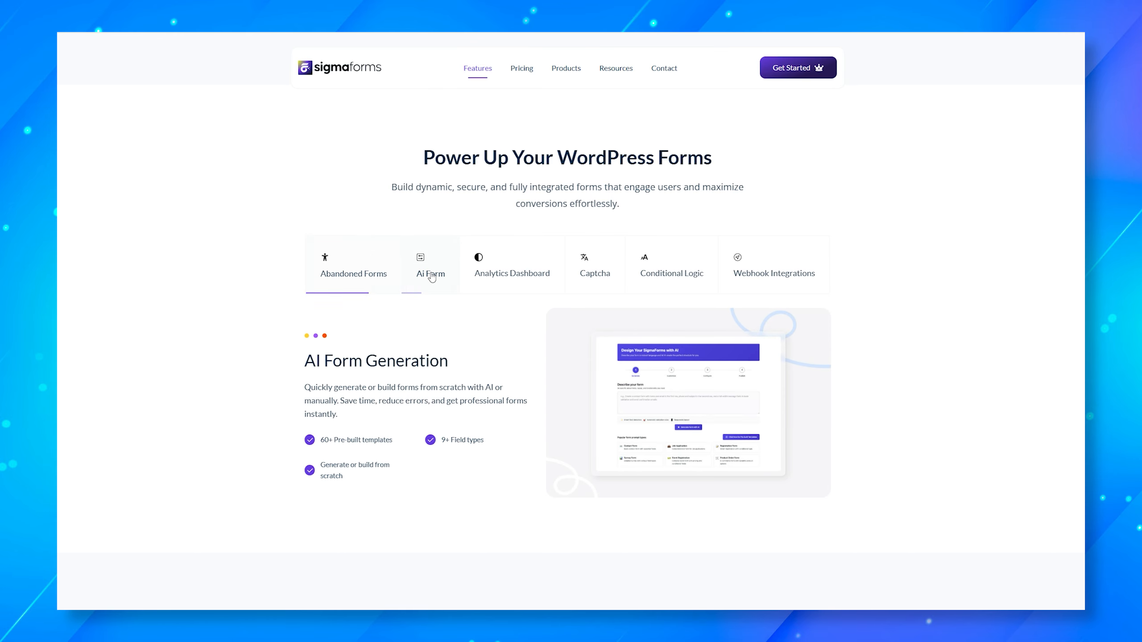
click(525, 275)
click(607, 276)
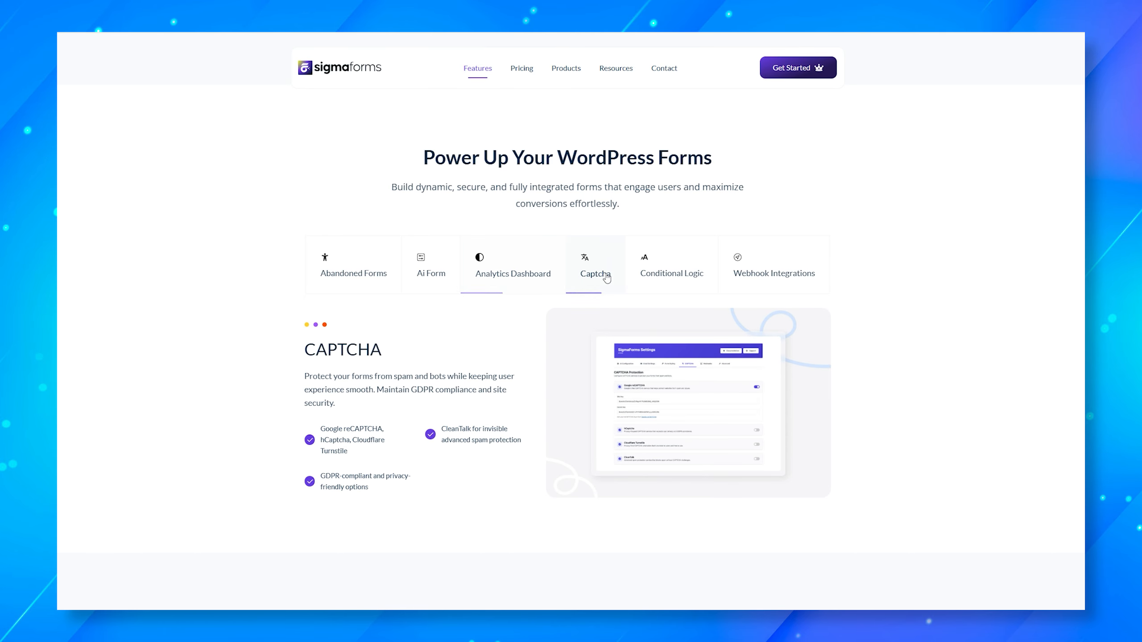
click(688, 279)
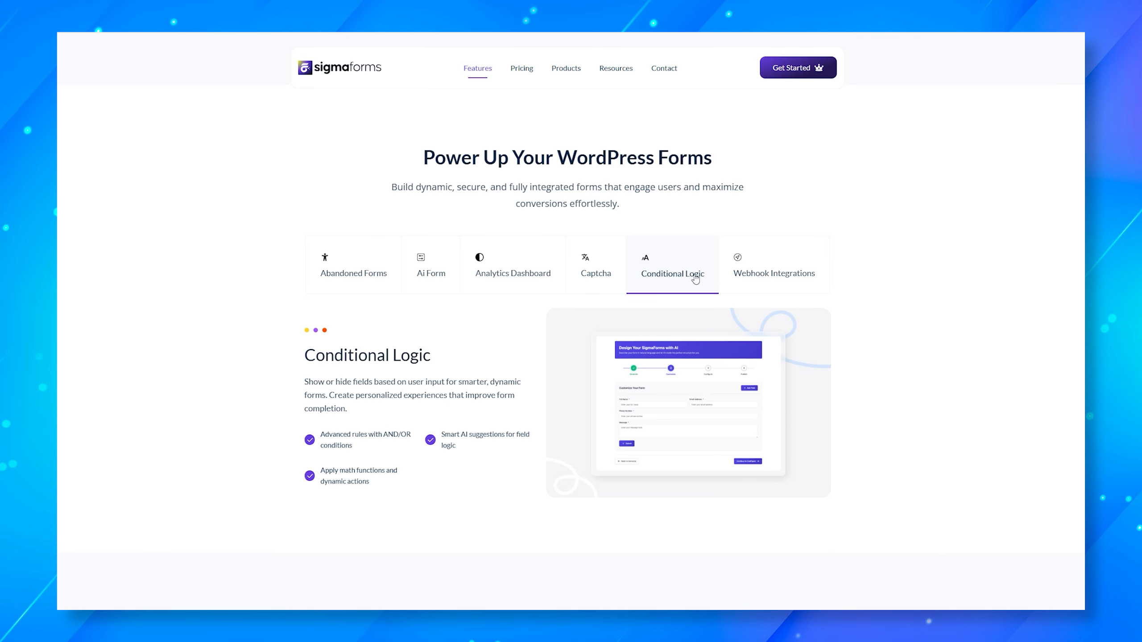
click(787, 276)
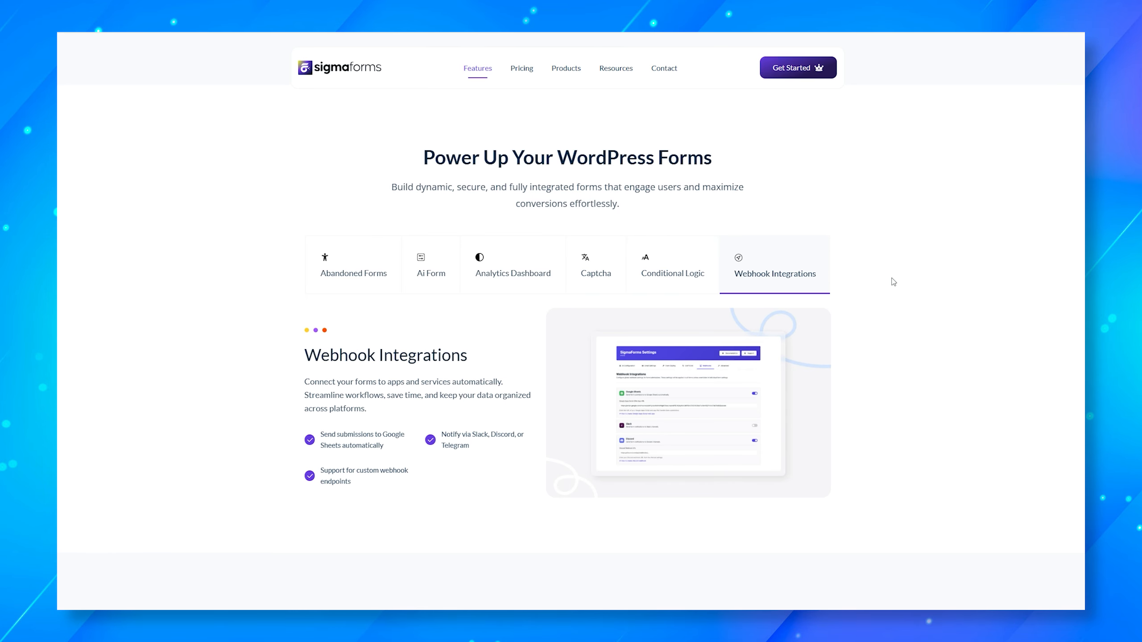
scroll(892, 283, down, 5)
scroll(895, 283, down, 5)
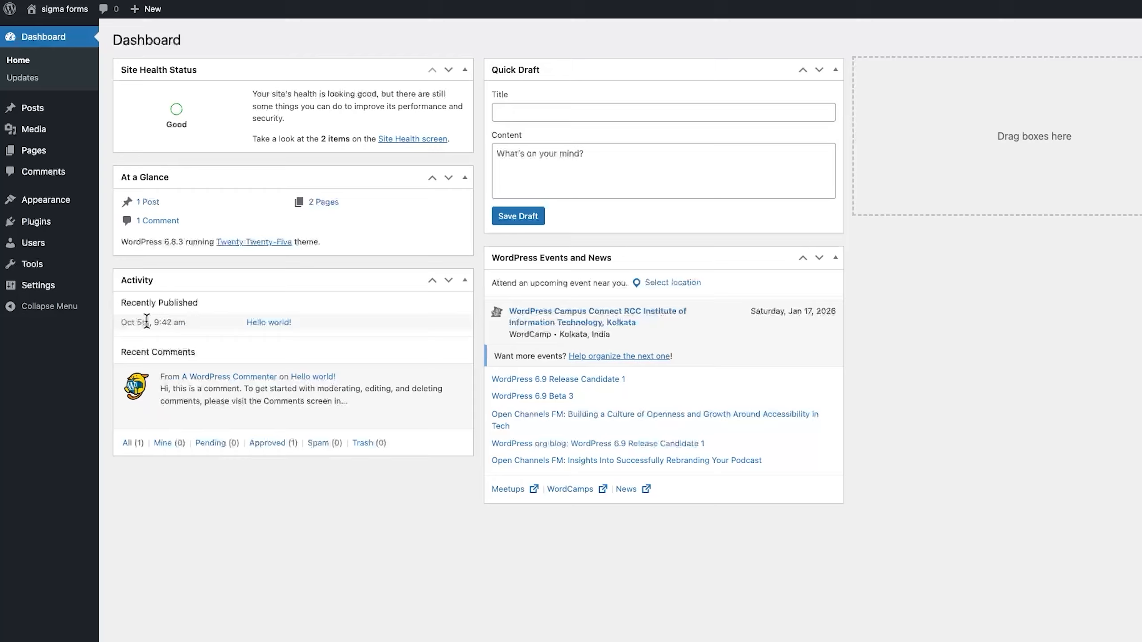
- Upload sigmaforms-pro.zip via Add Plugin, install it, and activate the plugin
mouse_move(45, 227)
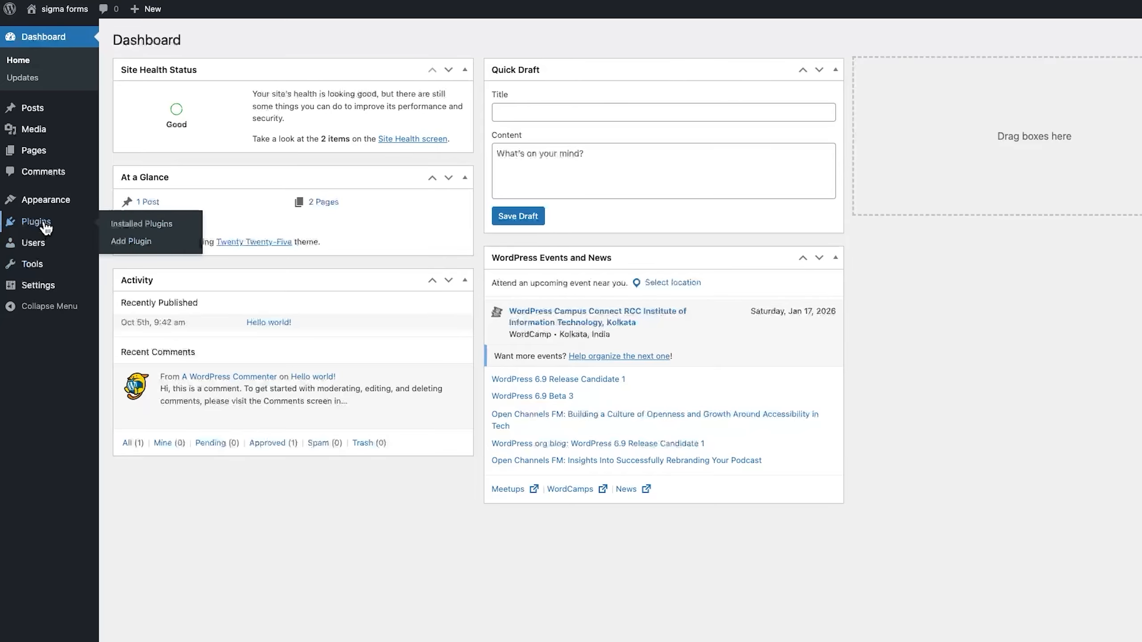
click(130, 242)
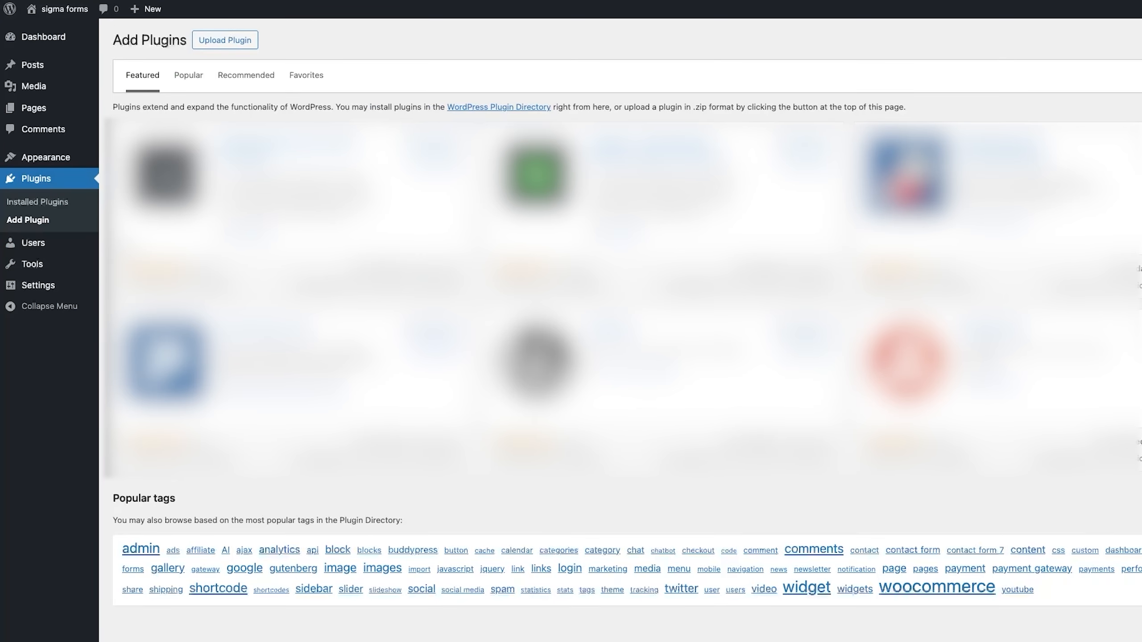
click(223, 42)
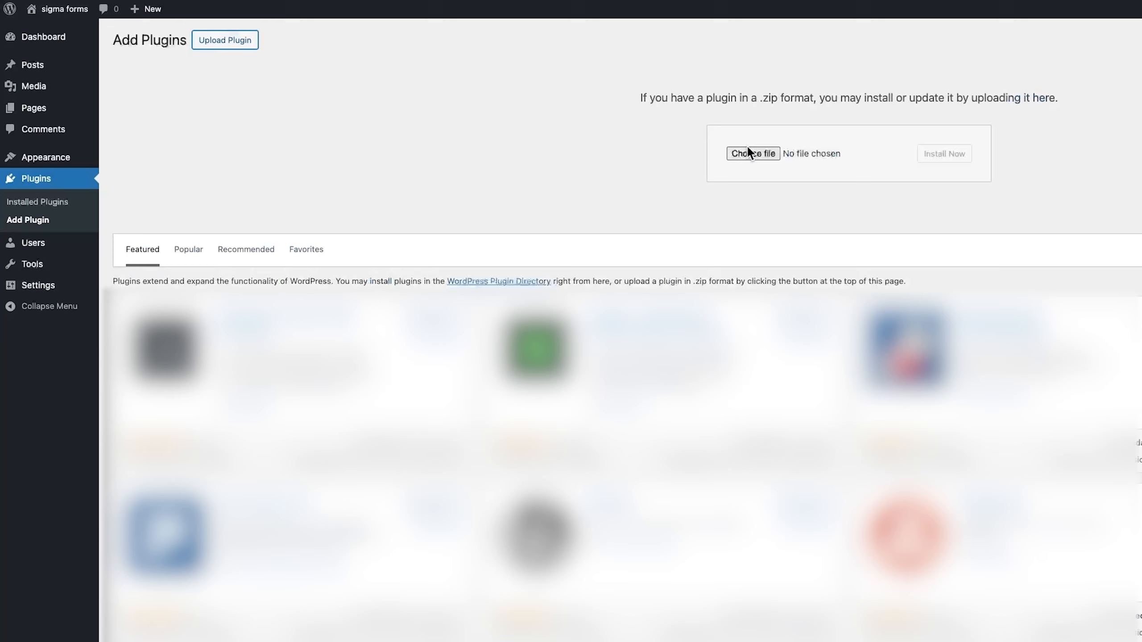
click(753, 151)
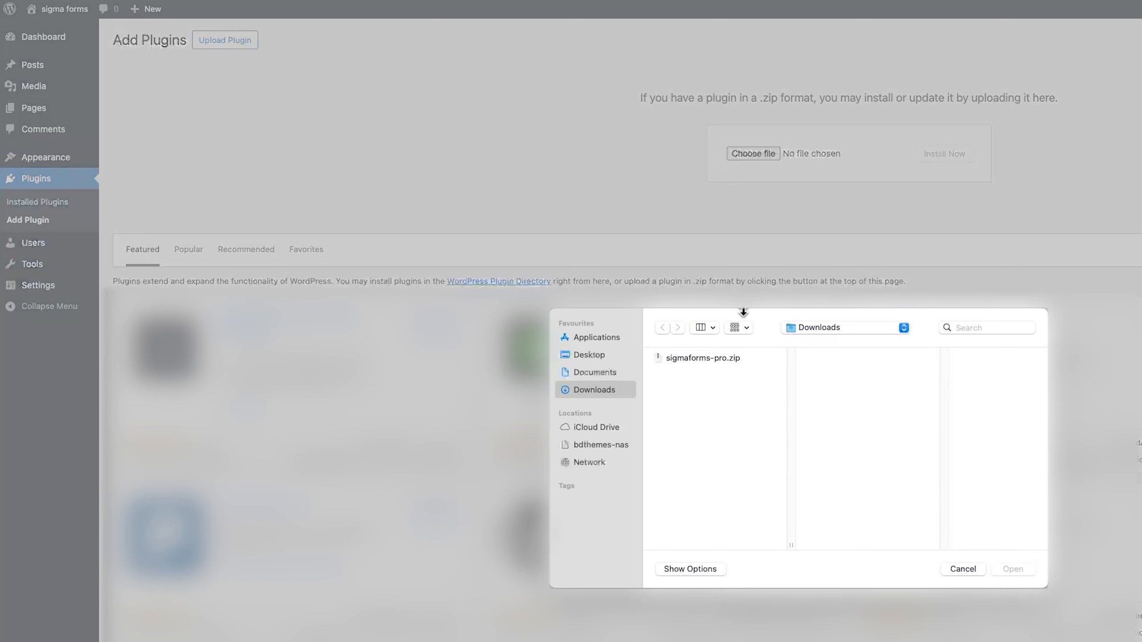
click(708, 359)
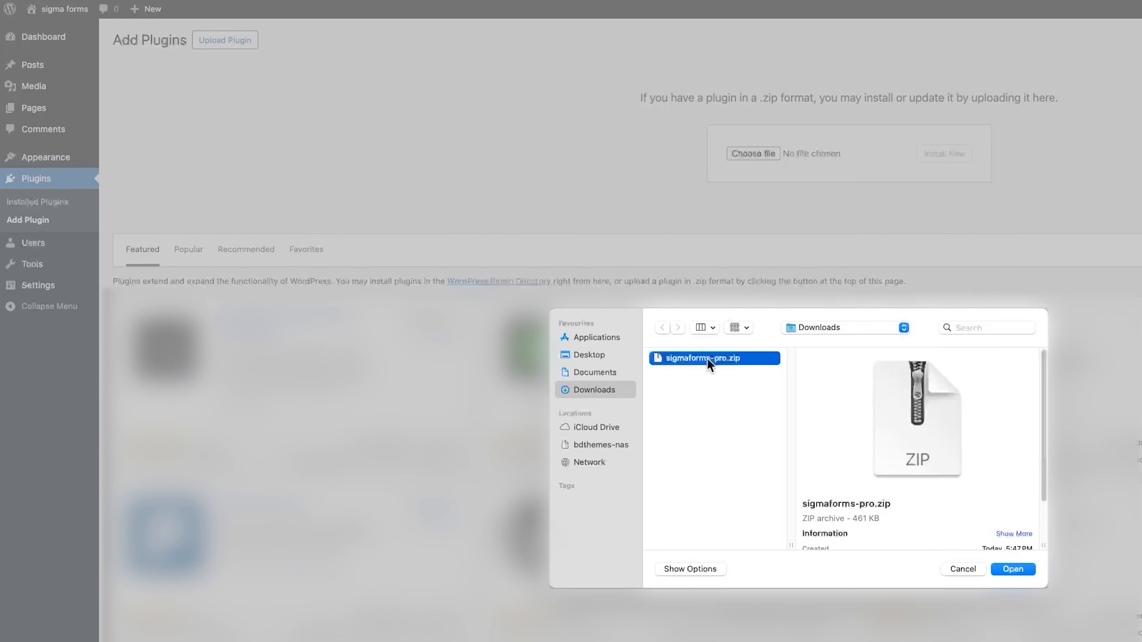
click(1017, 568)
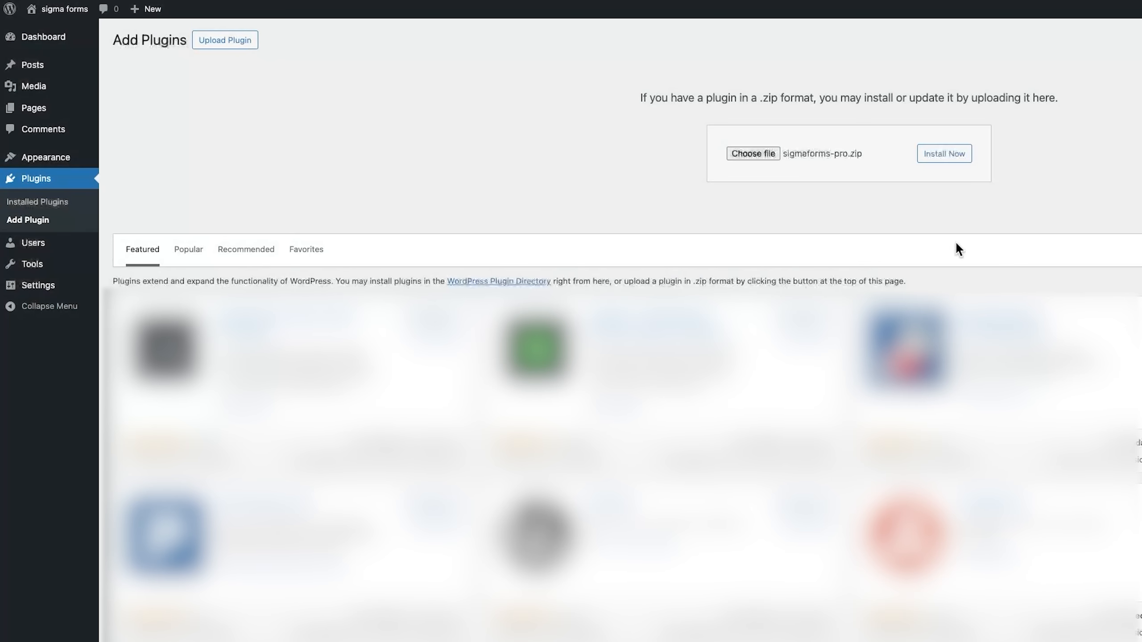
click(944, 158)
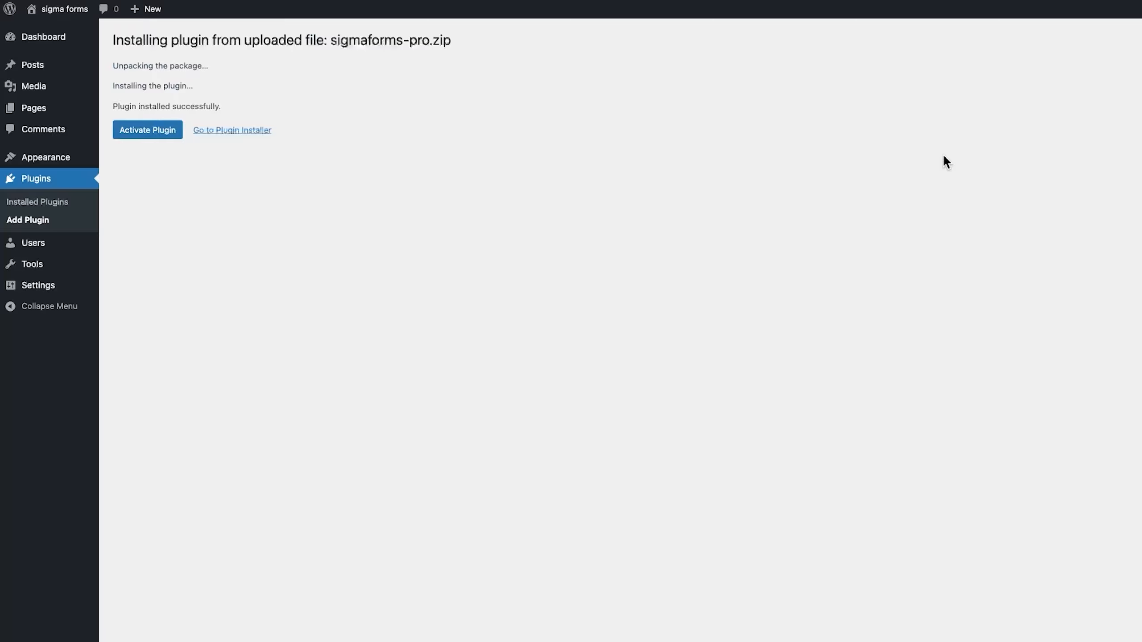
click(152, 135)
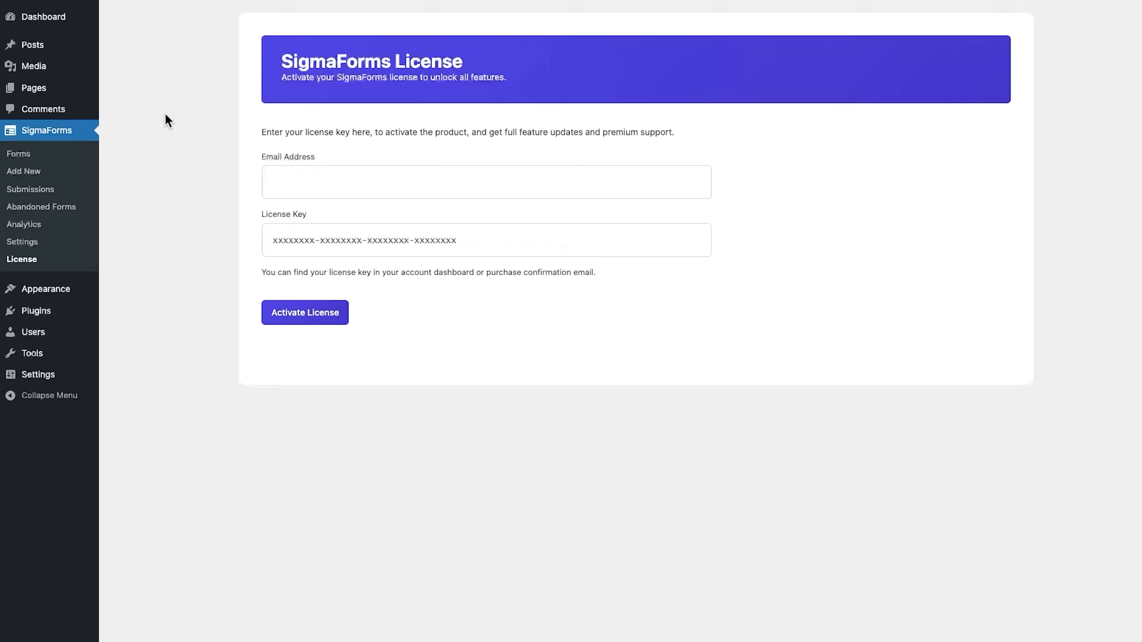
- Enter the account e-mail and license key on the SigmaForms License page and activate the license
click(382, 185)
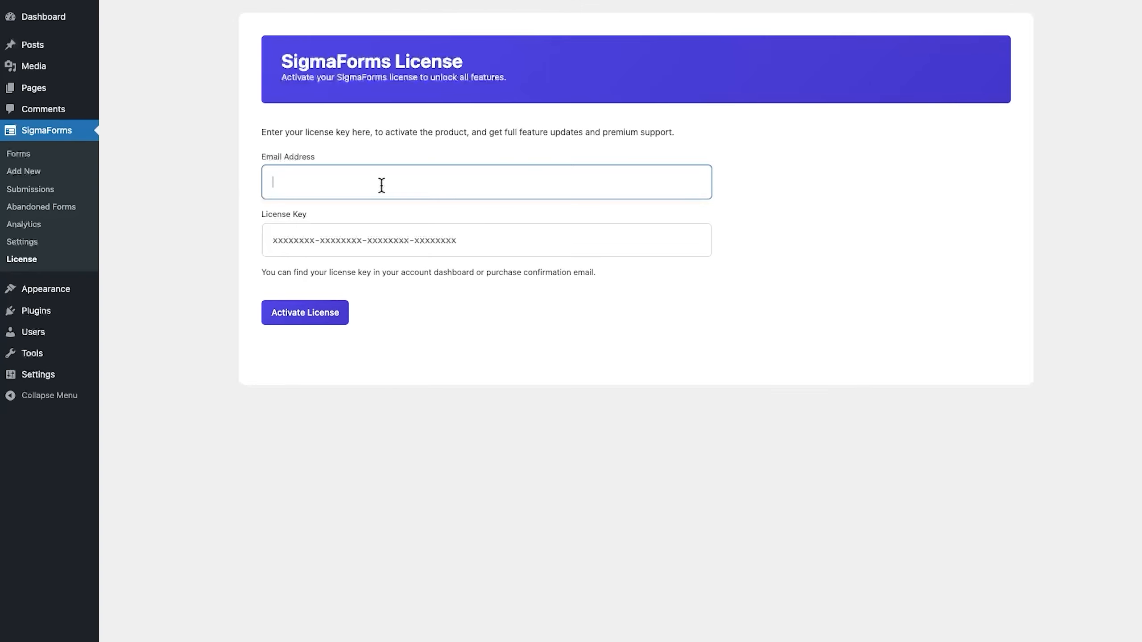
key(ctrl+v)
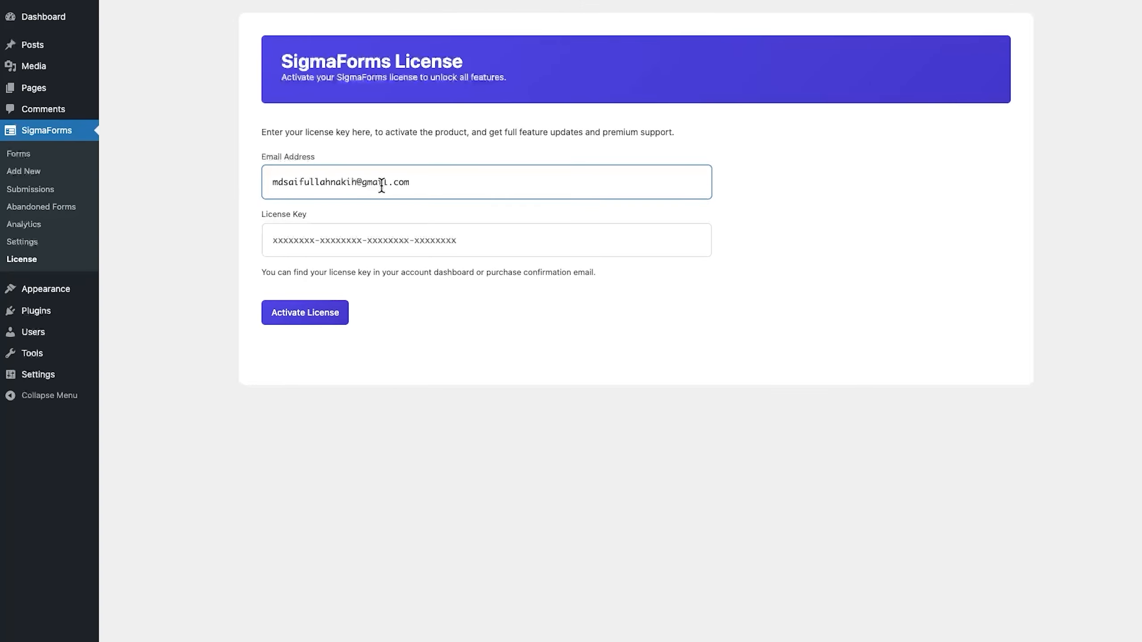
click(379, 238)
key(ctrl+v)
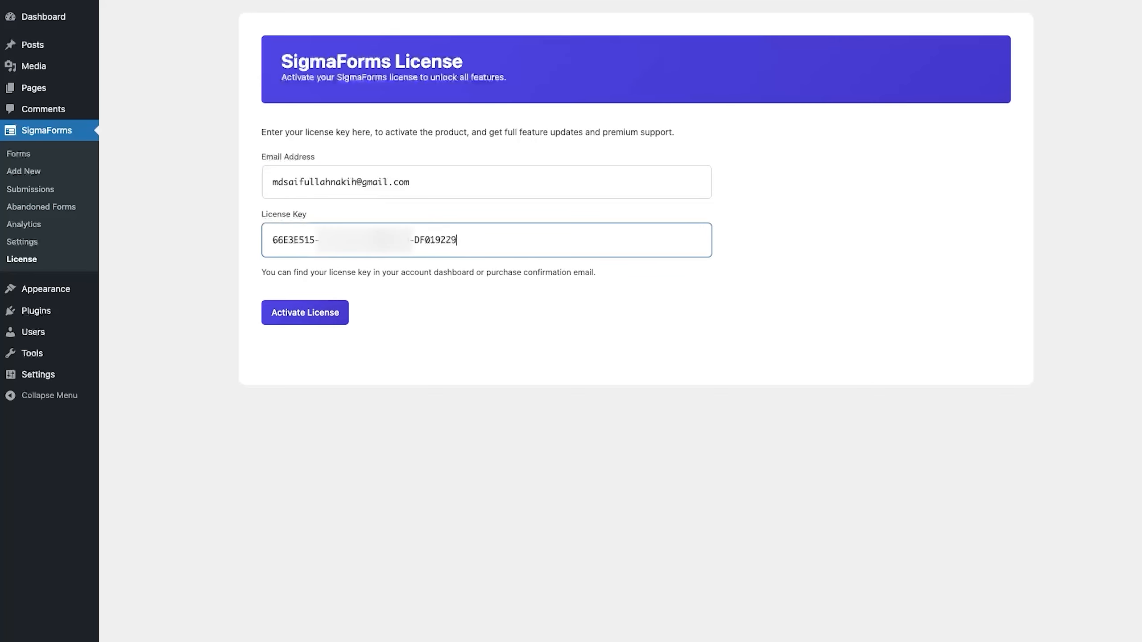
click(317, 314)
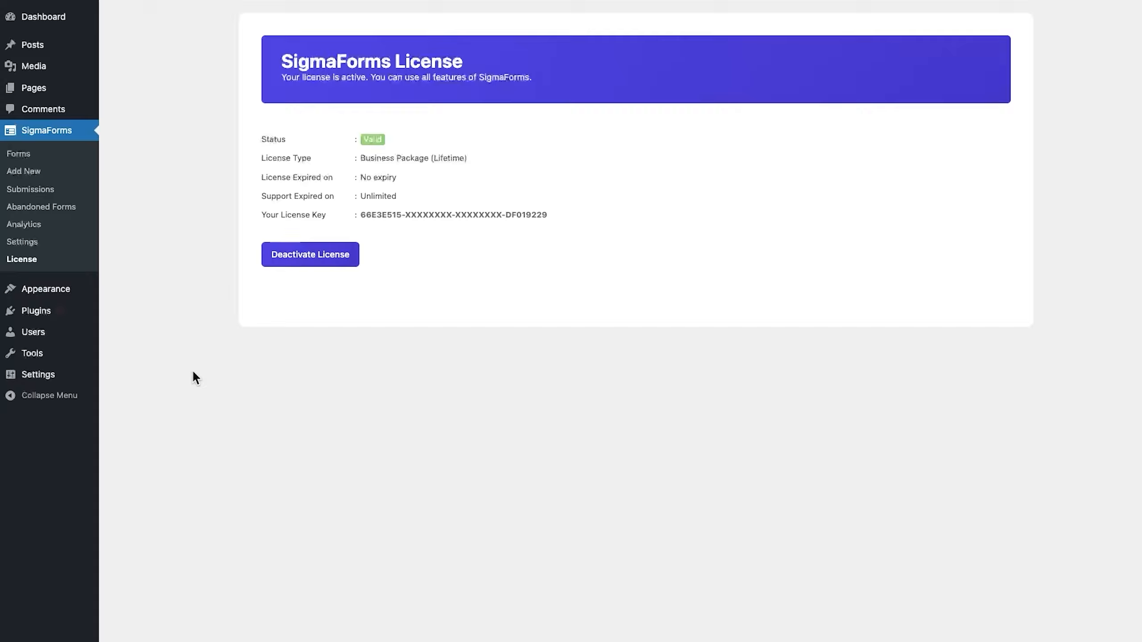
- Copy the API key from the Account Dashboard into the SigmaForms API Key setting and save
click(22, 243)
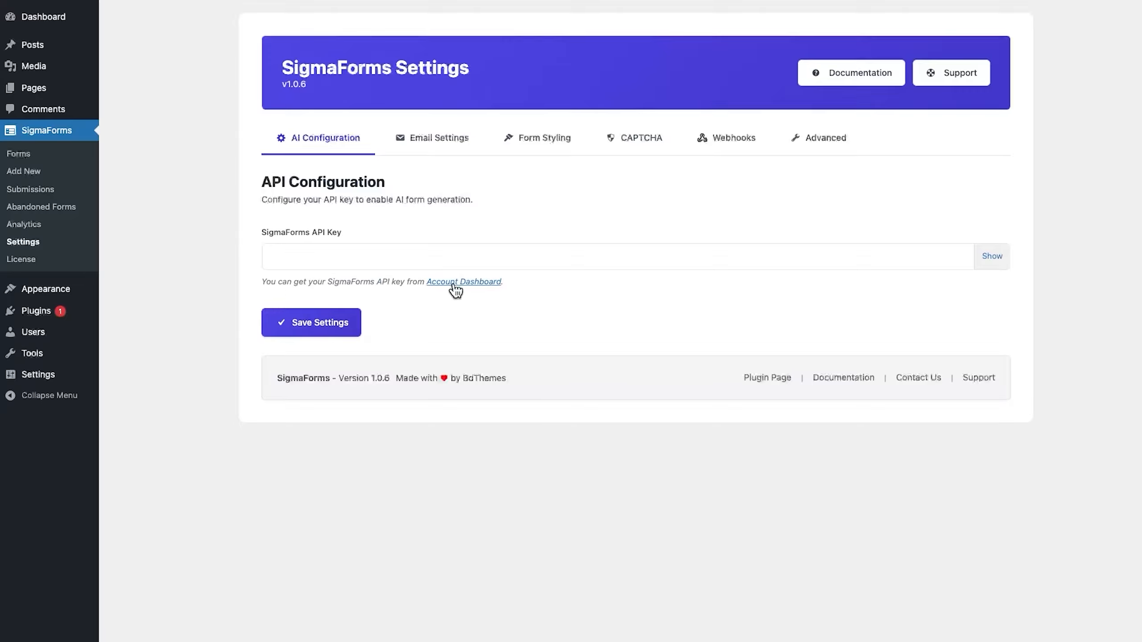
click(482, 282)
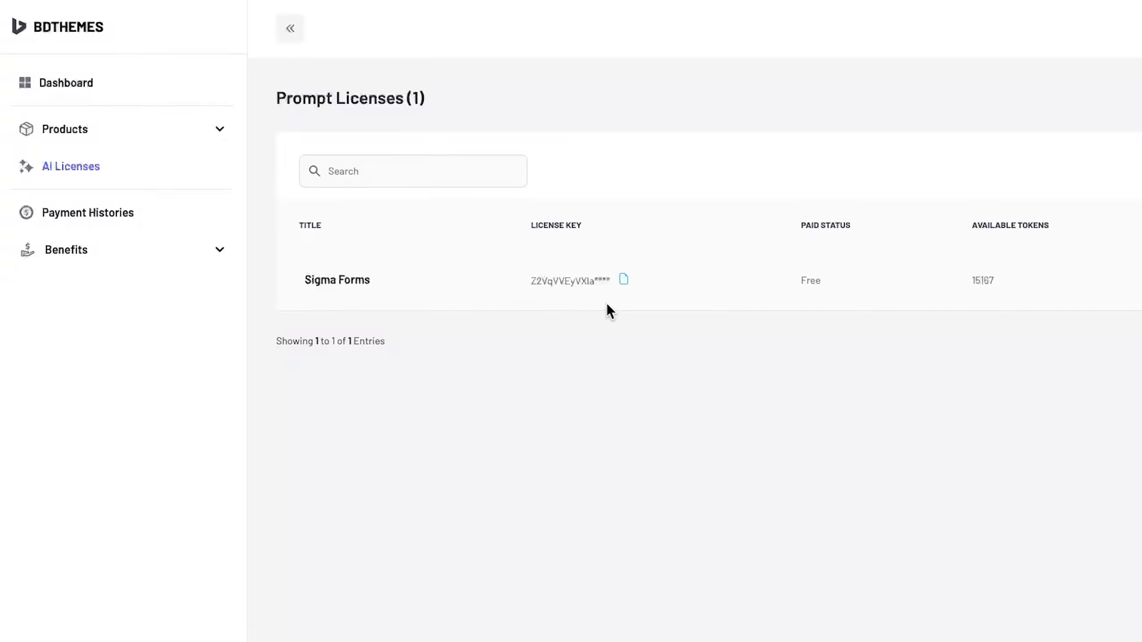
click(622, 281)
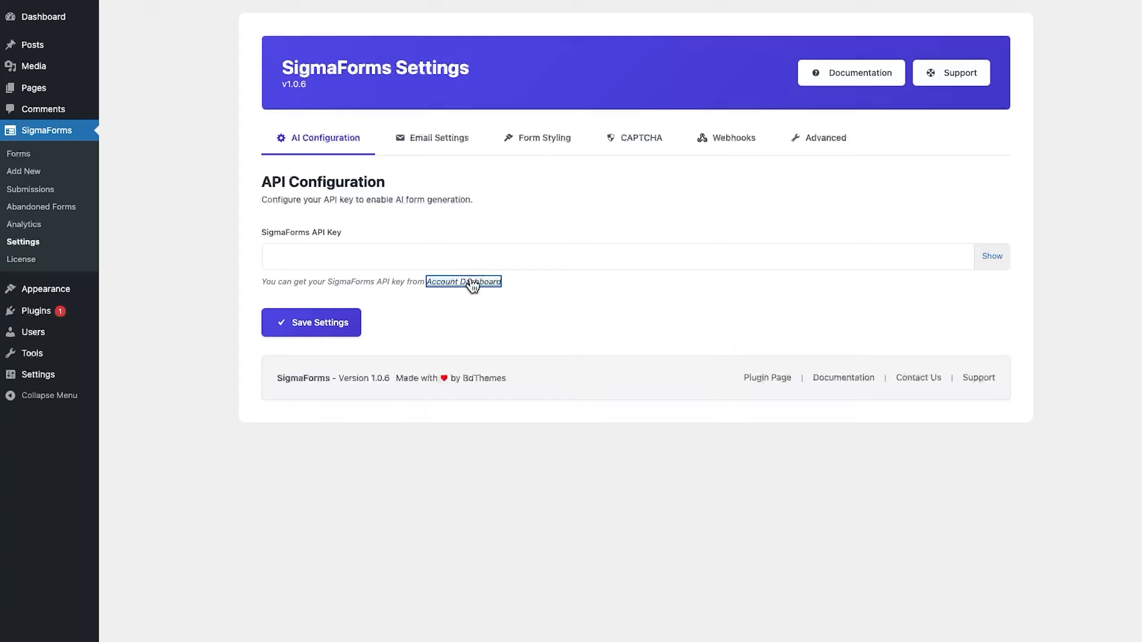
click(463, 262)
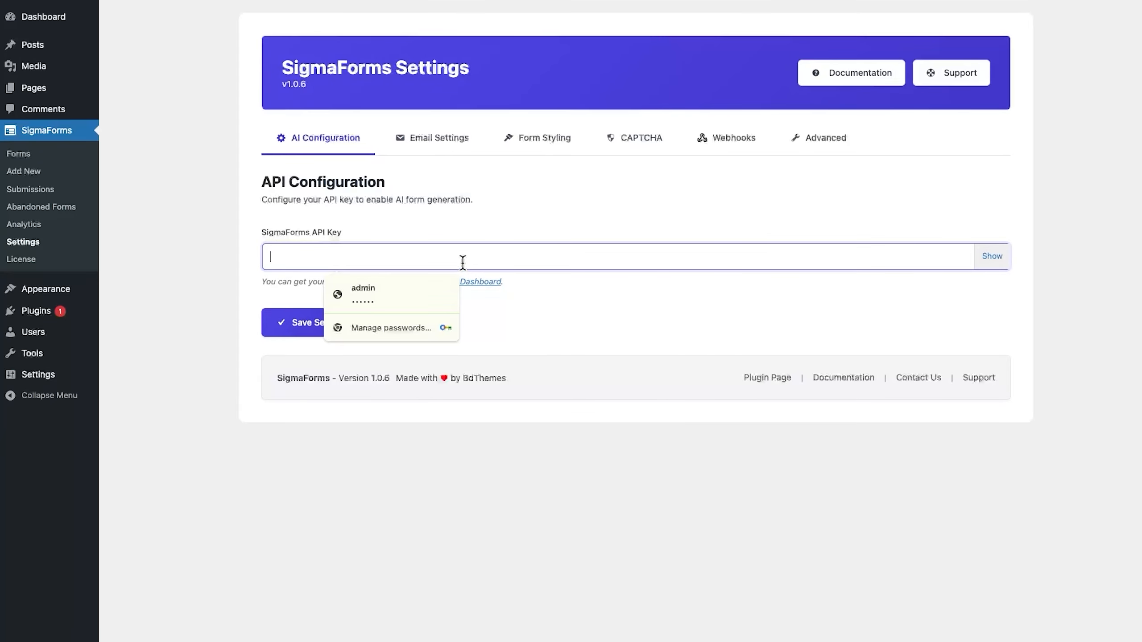
key(ctrl+v)
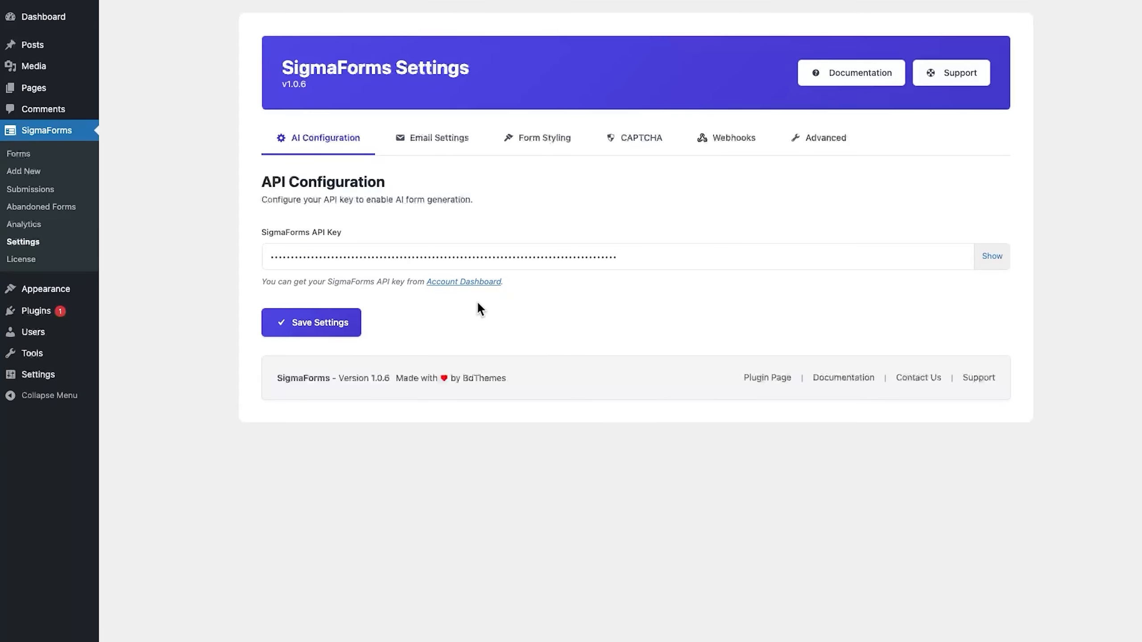
click(298, 328)
- Switch on Enable SMTP under Email Settings and save the settings
click(448, 148)
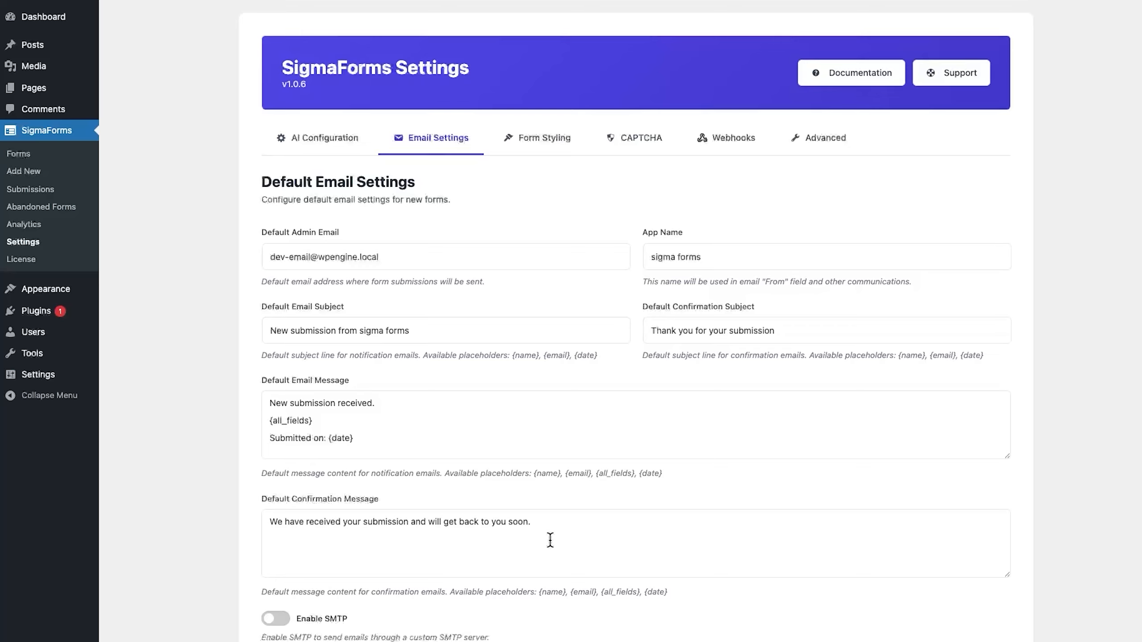
scroll(550, 540, down, 4)
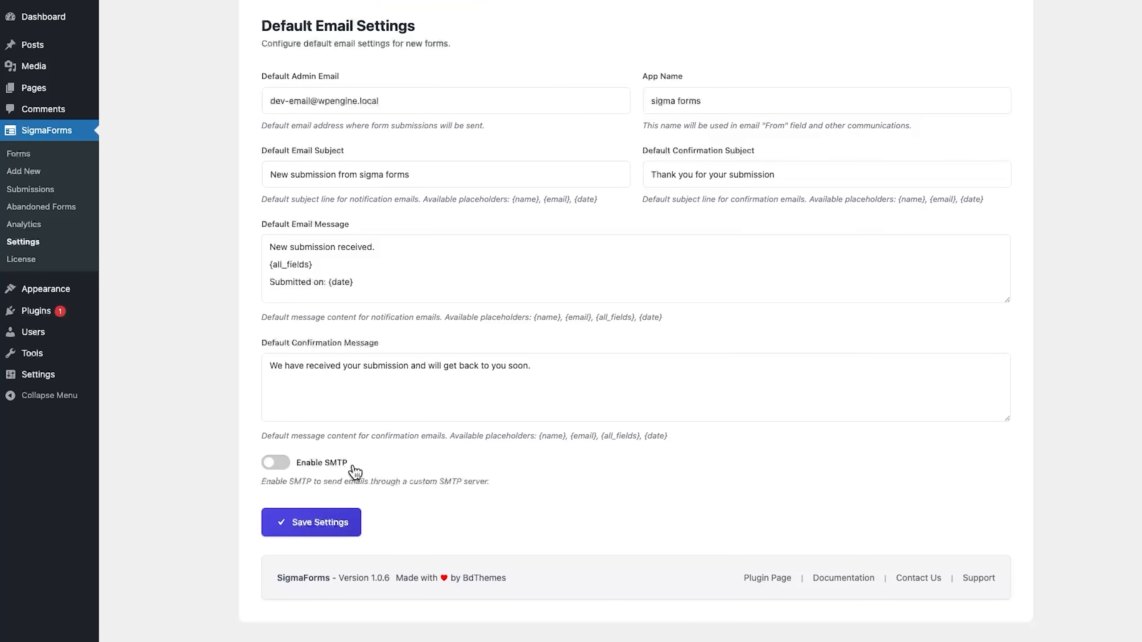
click(279, 466)
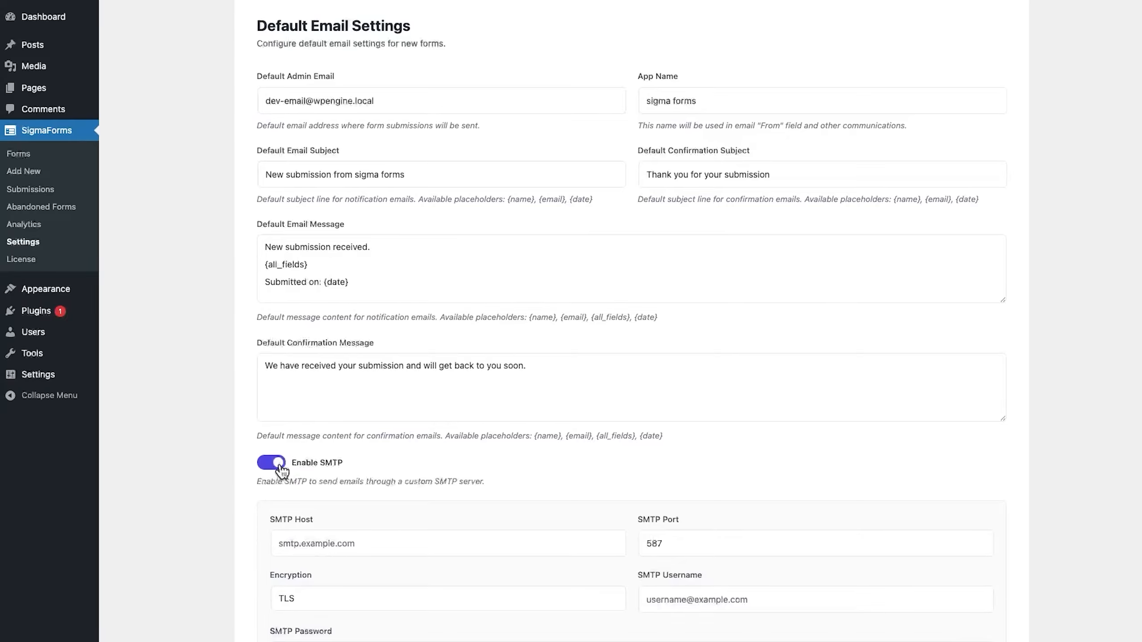
scroll(282, 471, down, 4)
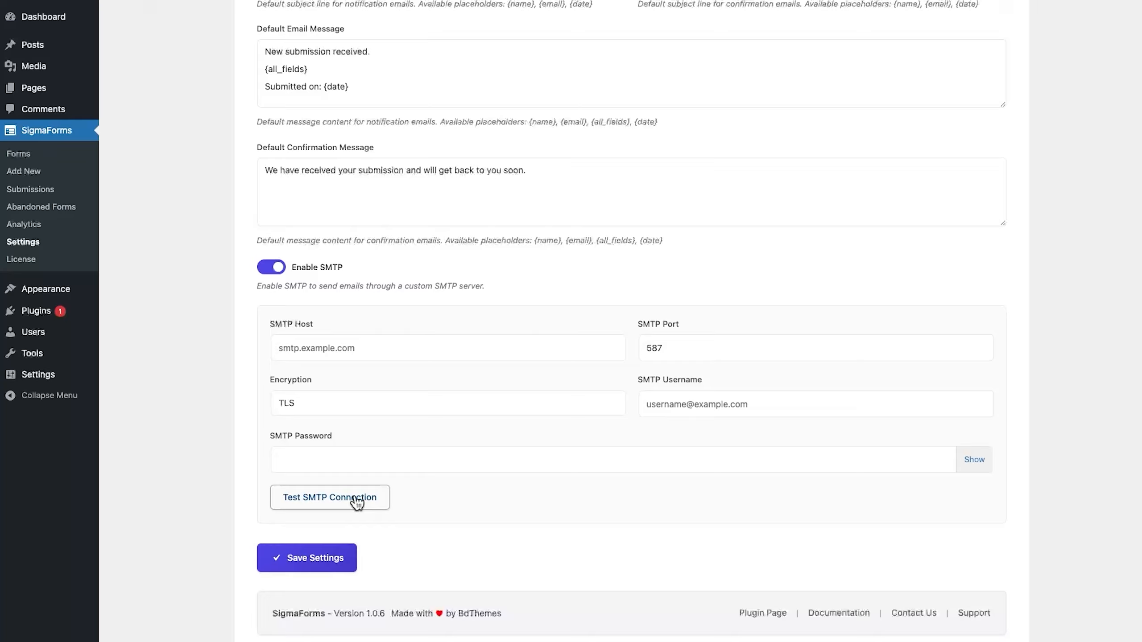
click(320, 559)
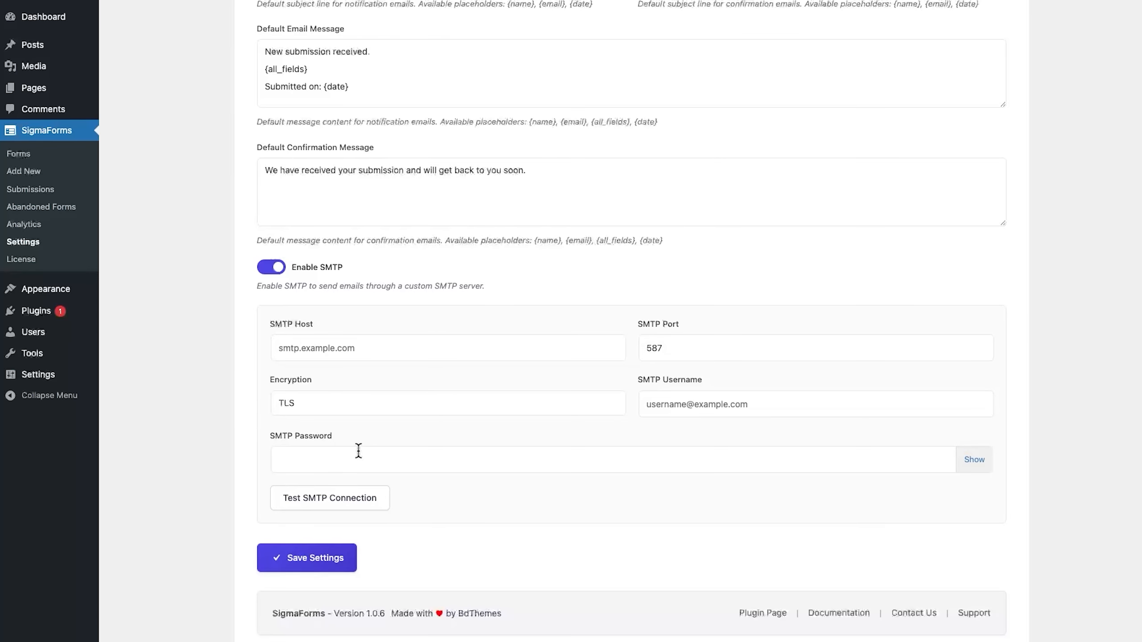
scroll(363, 459, up, 5)
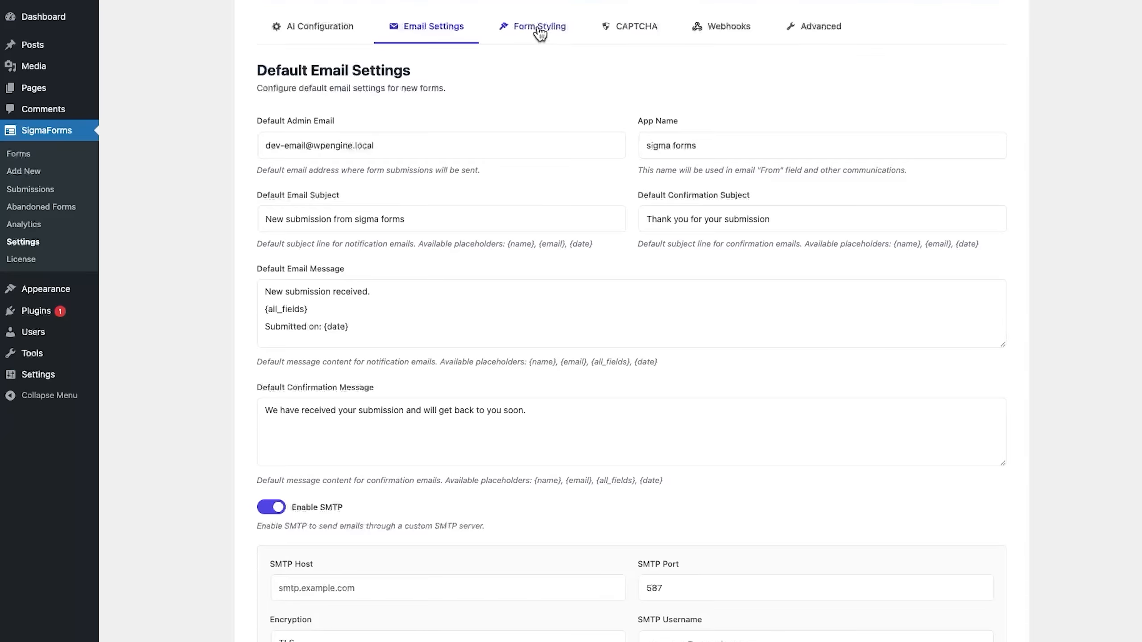
- Try the Classic and Modern form themes, select Custom, and scroll through its style options
click(538, 31)
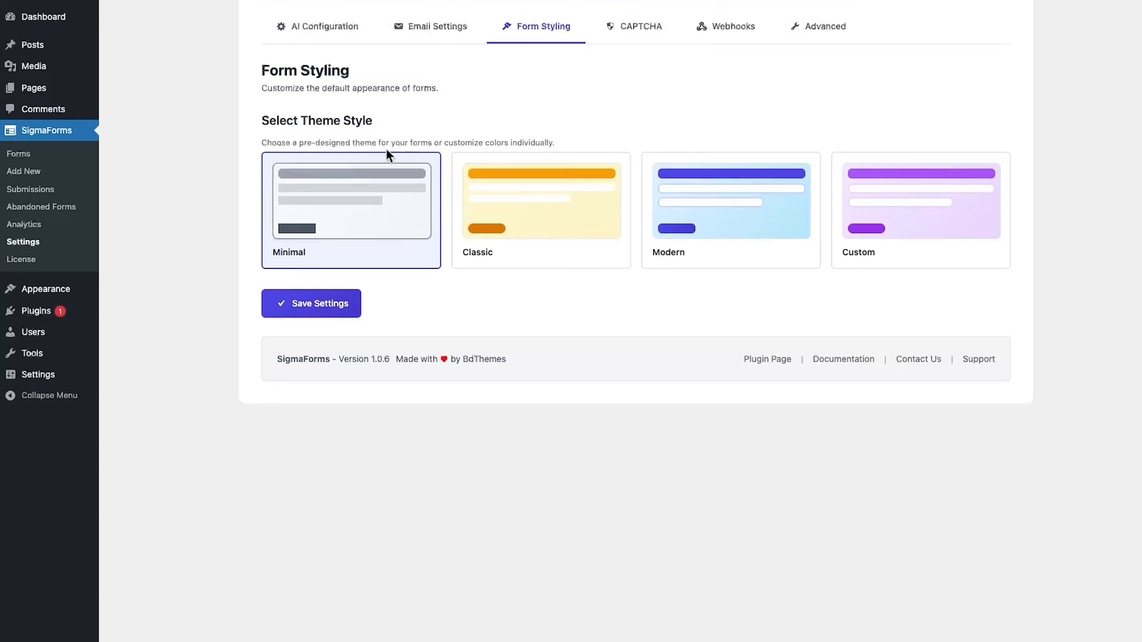
click(515, 226)
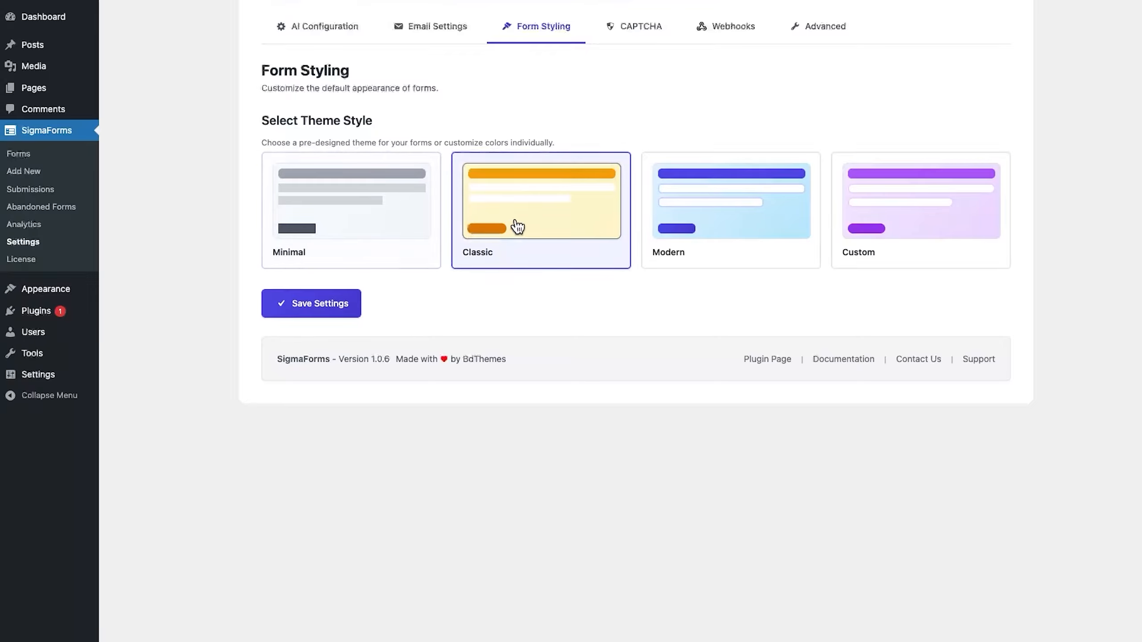
click(727, 222)
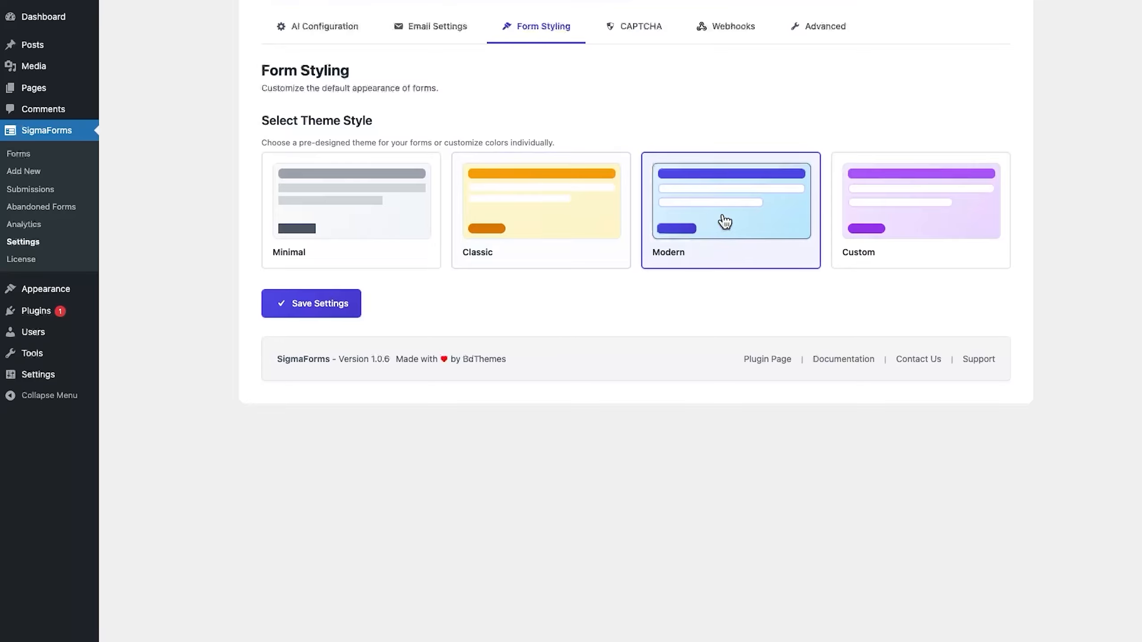
click(939, 225)
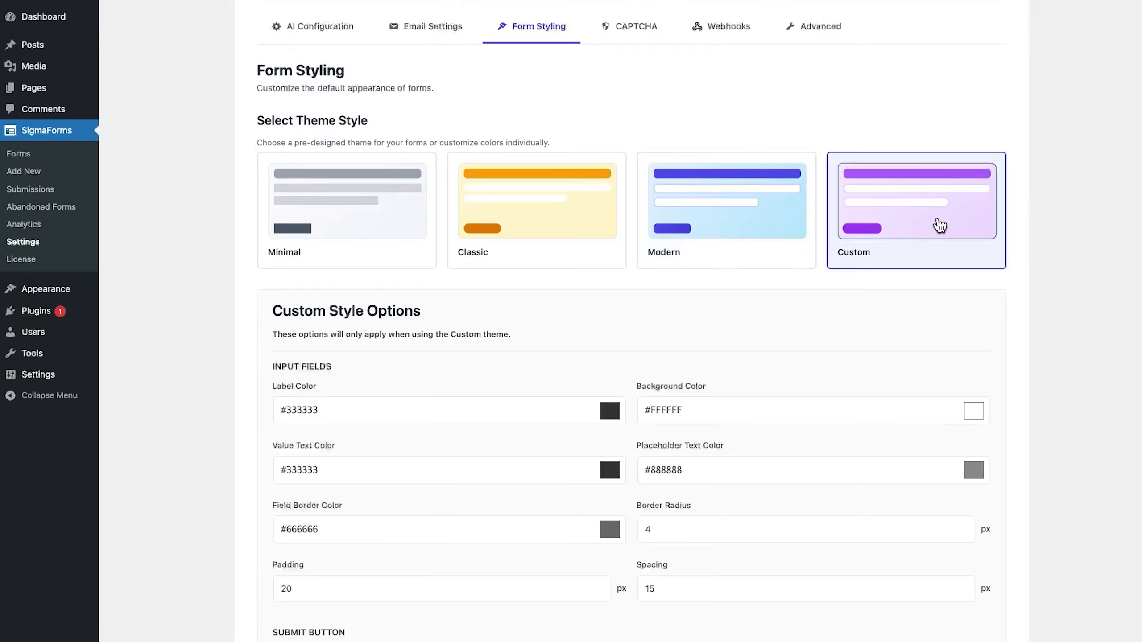
scroll(493, 405, down, 6)
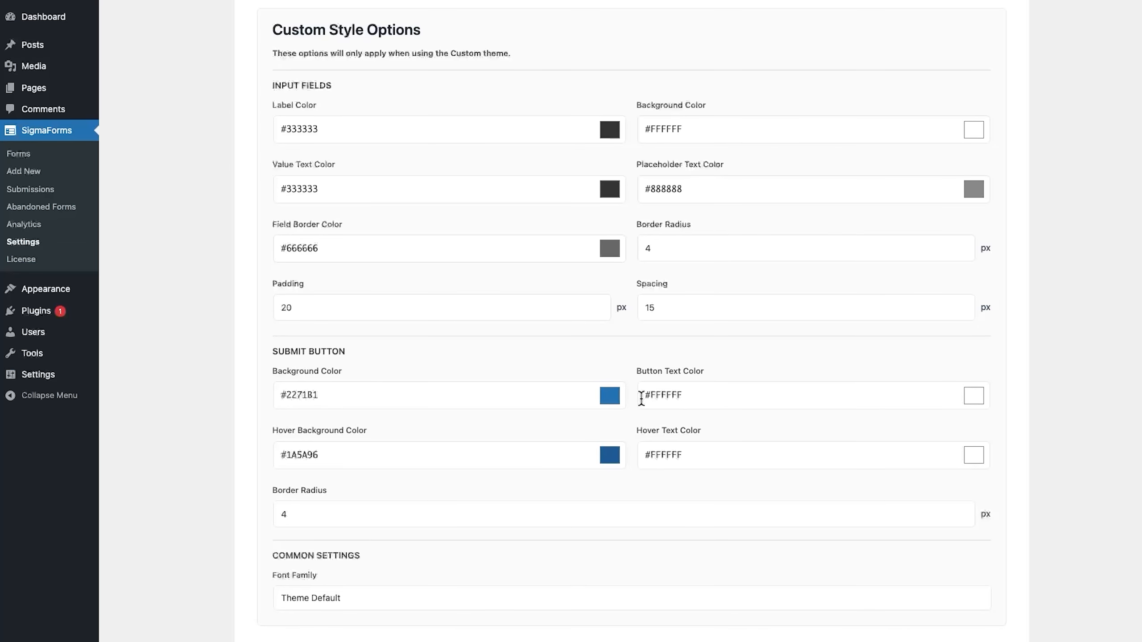
scroll(641, 398, down, 3)
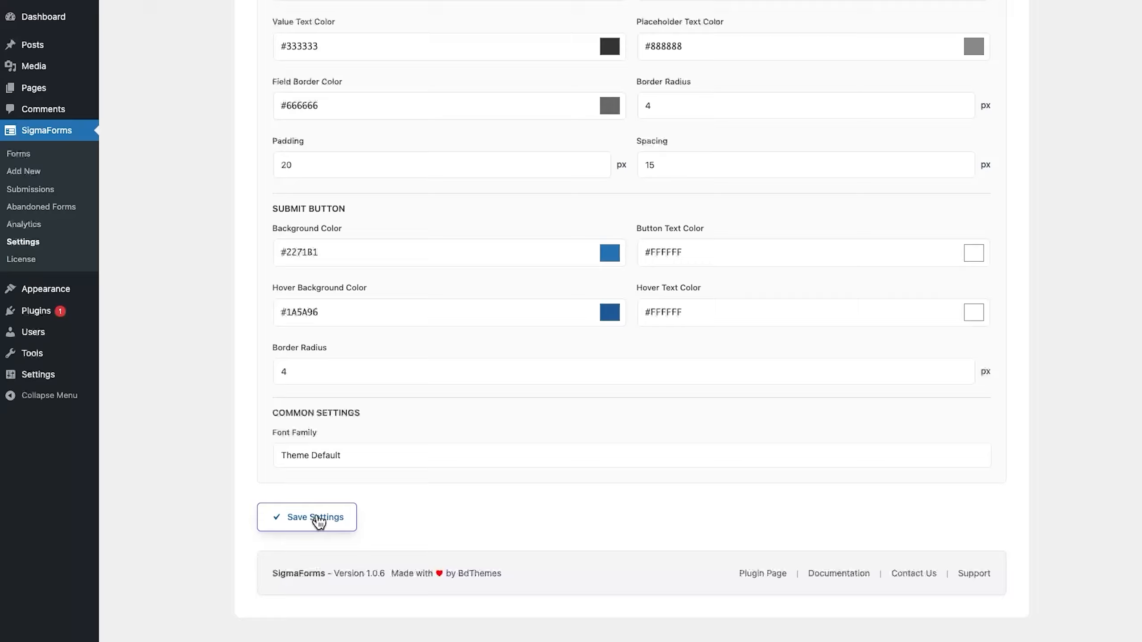
scroll(479, 450, up, 10)
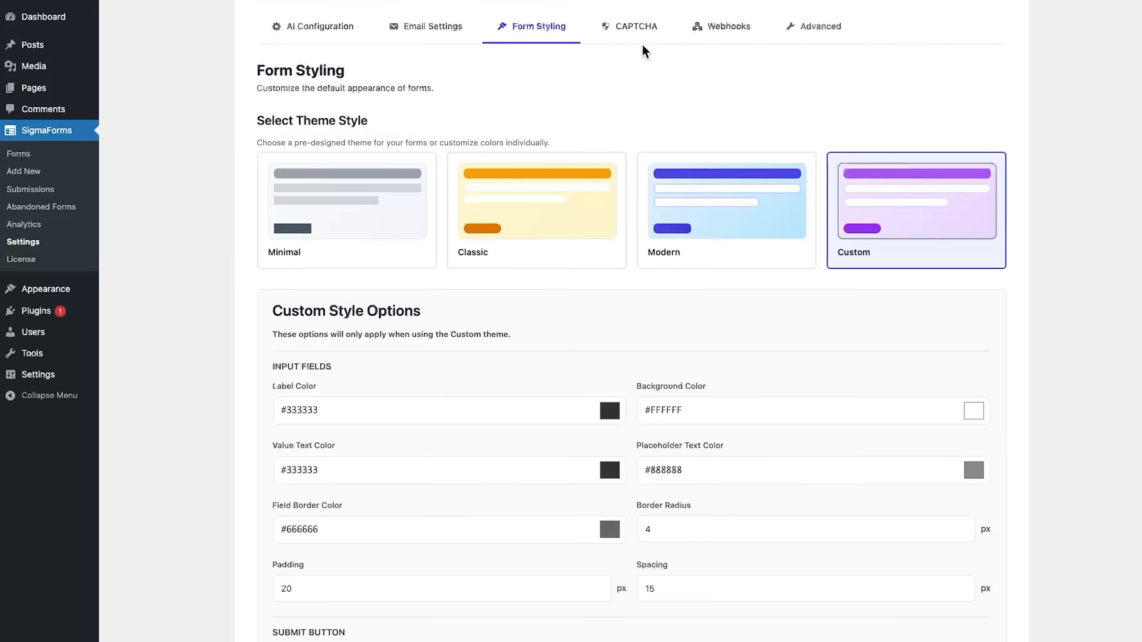
- Turn on Google reCAPTCHA and paste in its site key and secret key
click(636, 31)
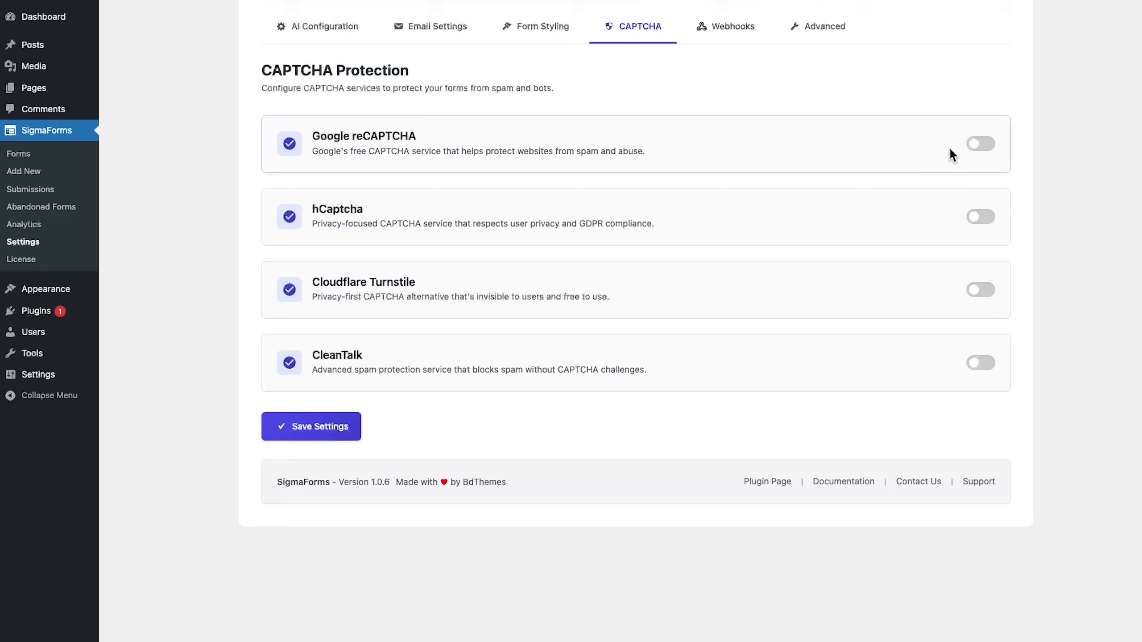
click(981, 144)
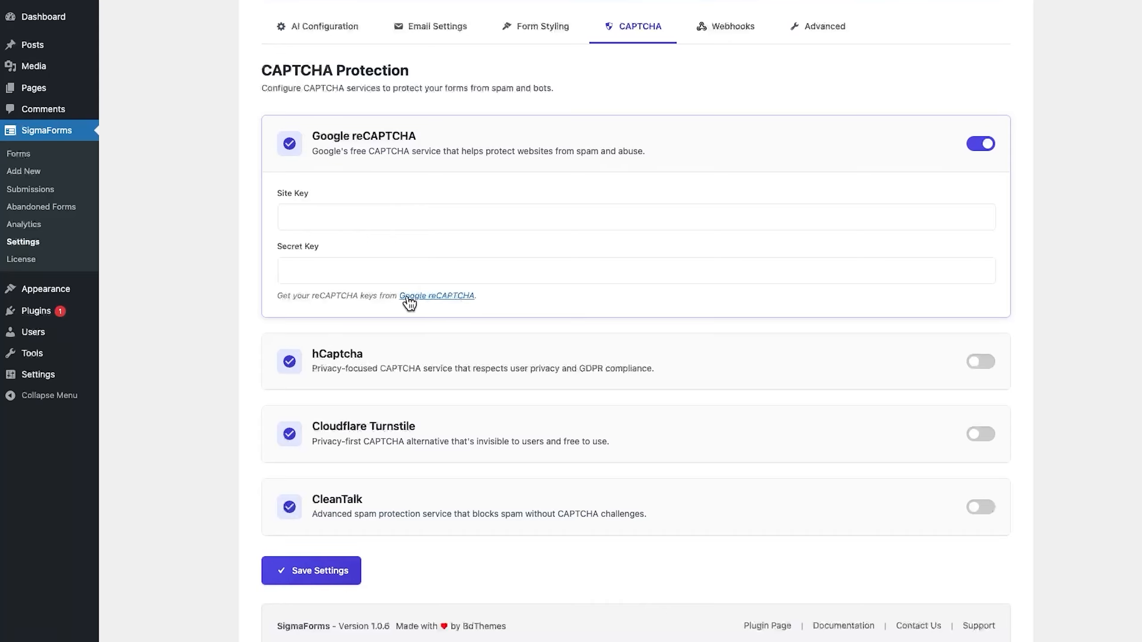
click(448, 219)
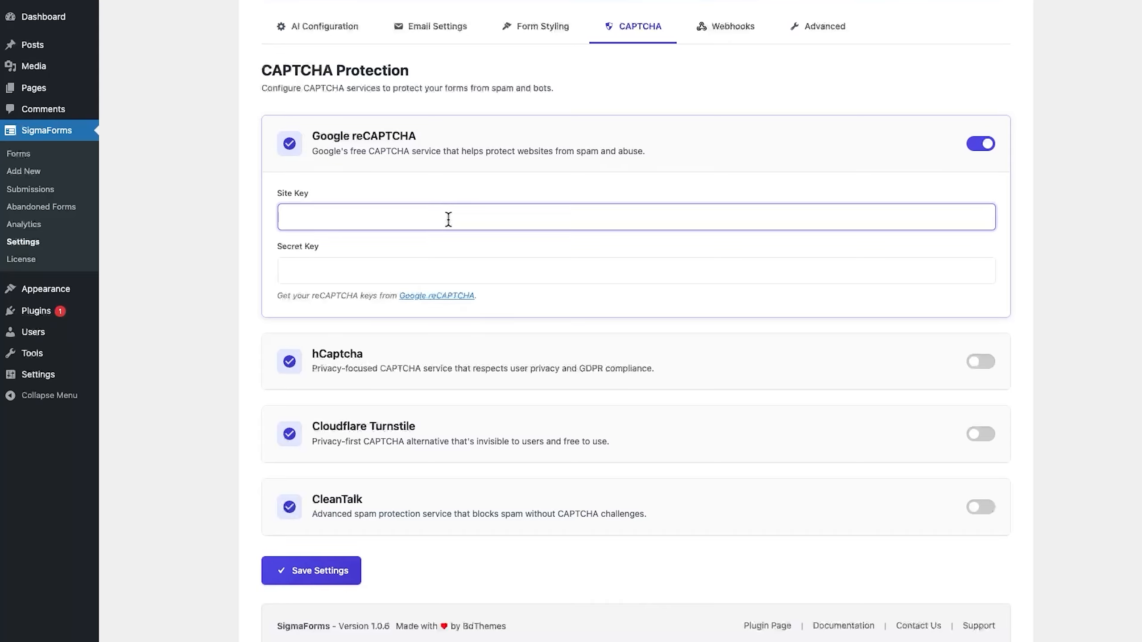
key(super+v)
click(445, 266)
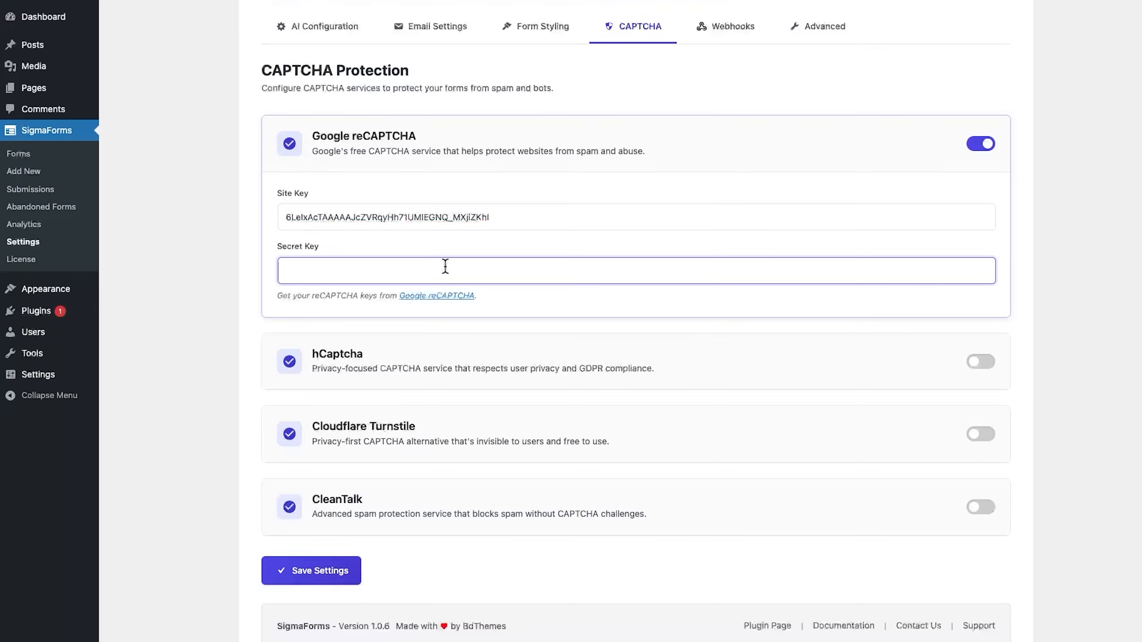
key(super+v)
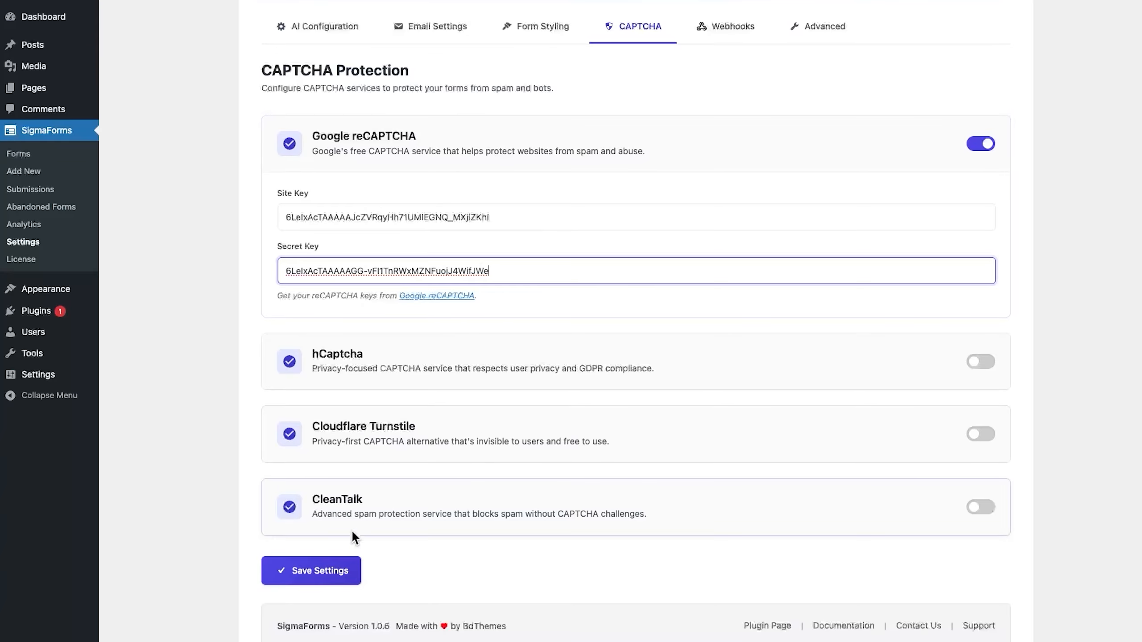
- Save the reCAPTCHA keys, switch reCAPTCHA back off, and go to the Webhooks settings
click(312, 578)
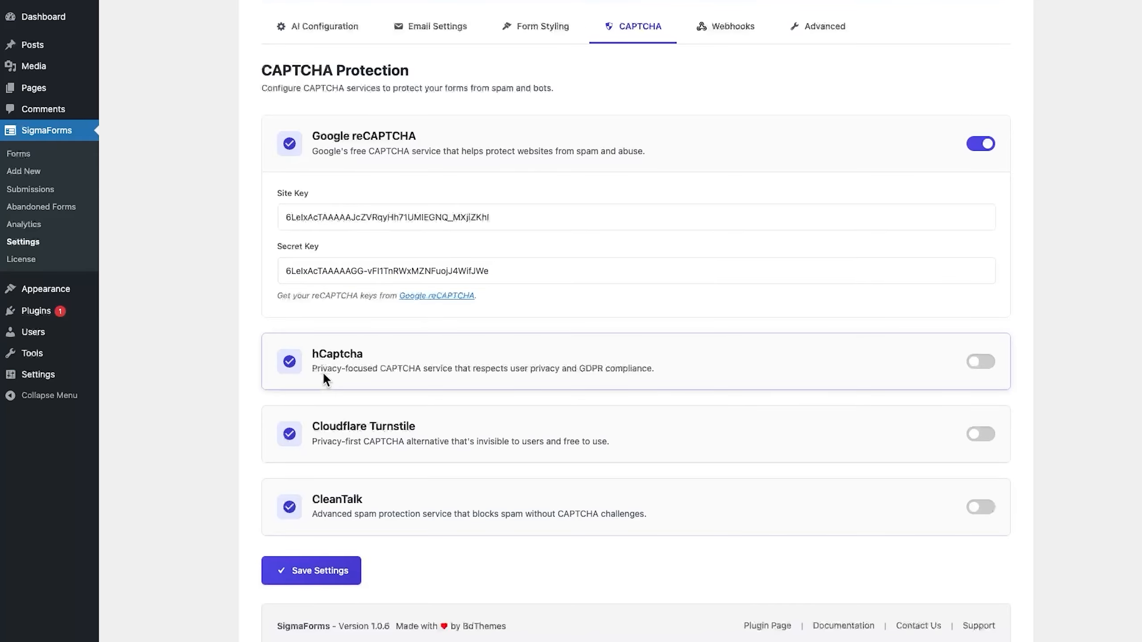
click(981, 144)
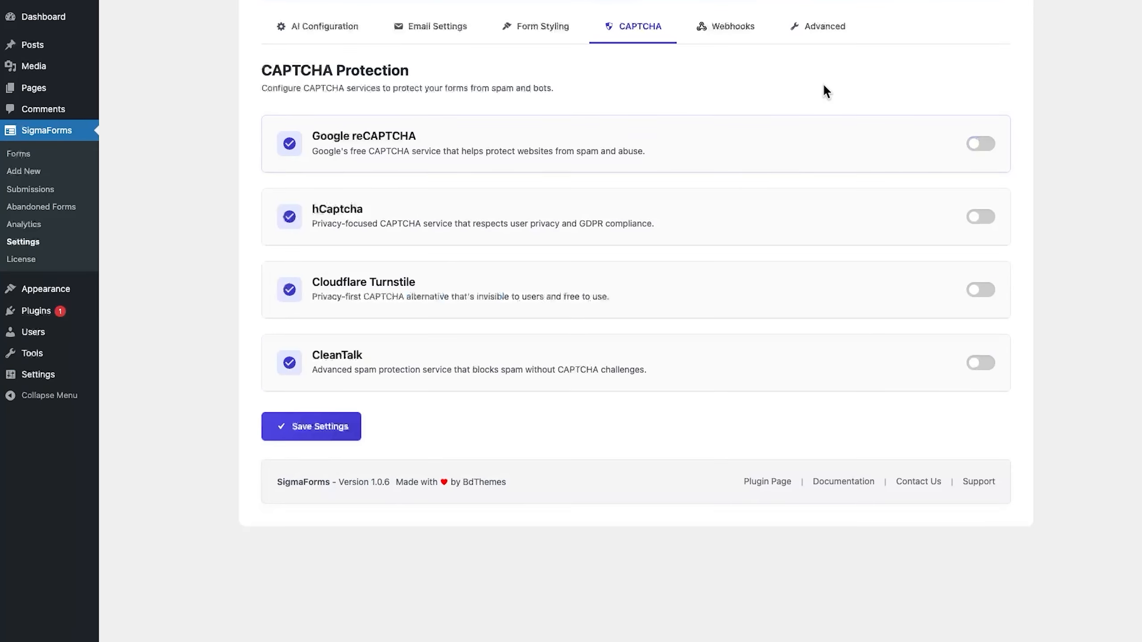
click(735, 28)
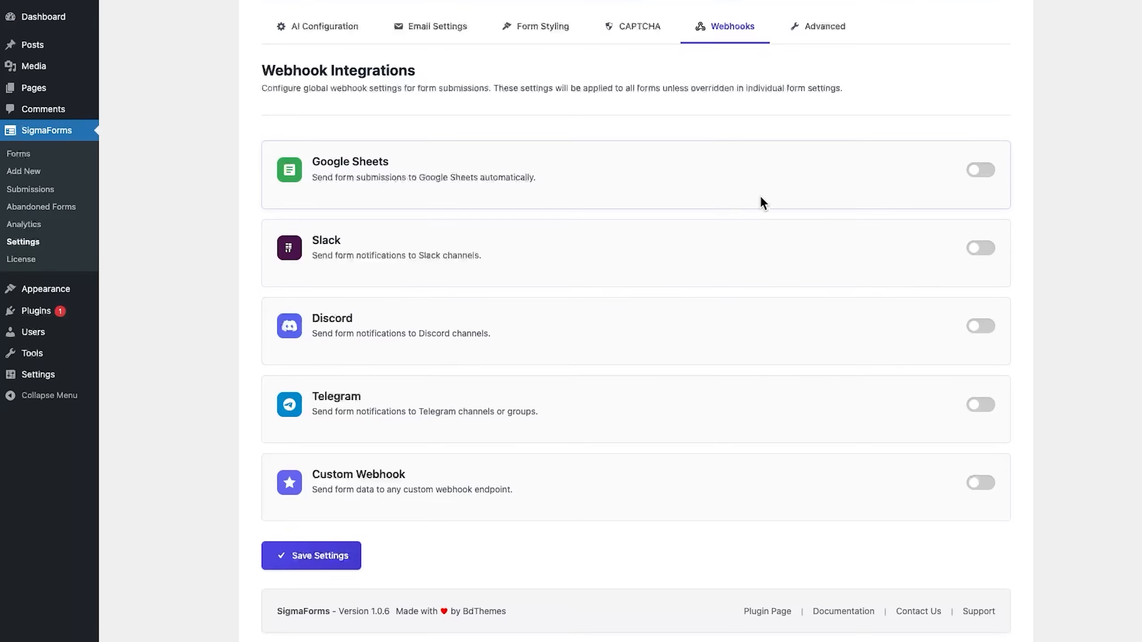
- Enable Google Sheets, paste the Apps Script web app URL, and save the settings
click(988, 171)
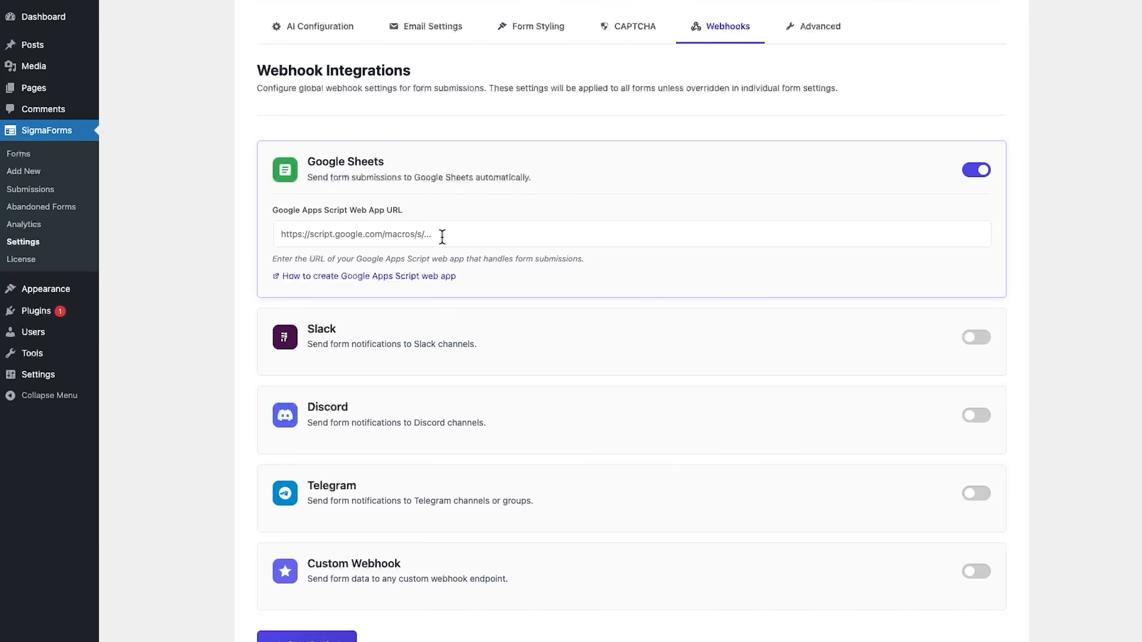
scroll(441, 235, down, 3)
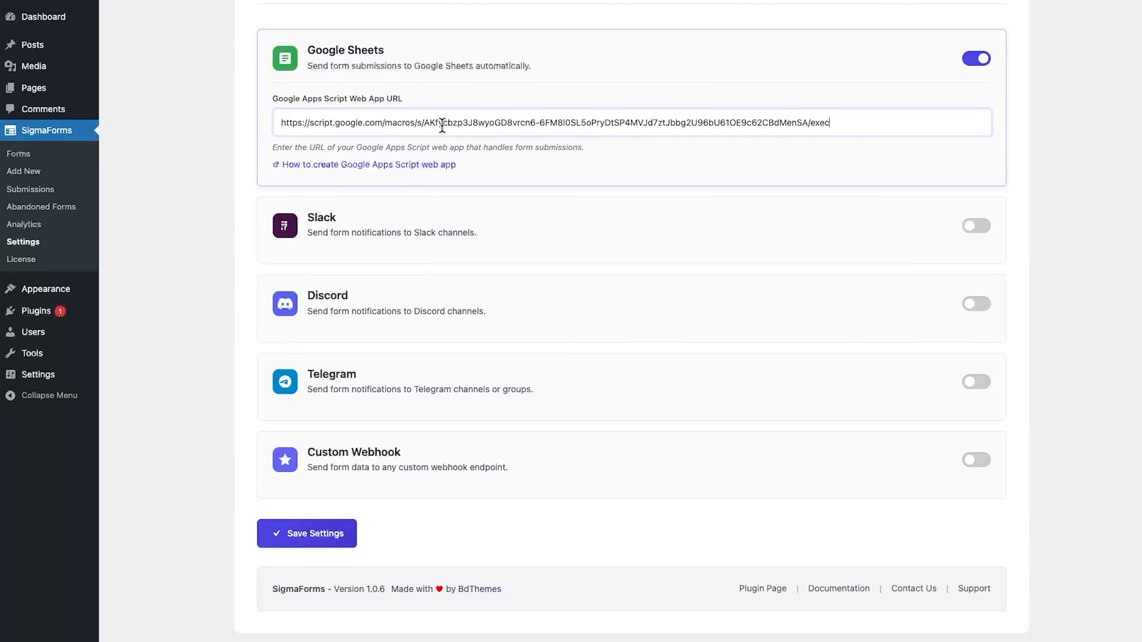
click(307, 533)
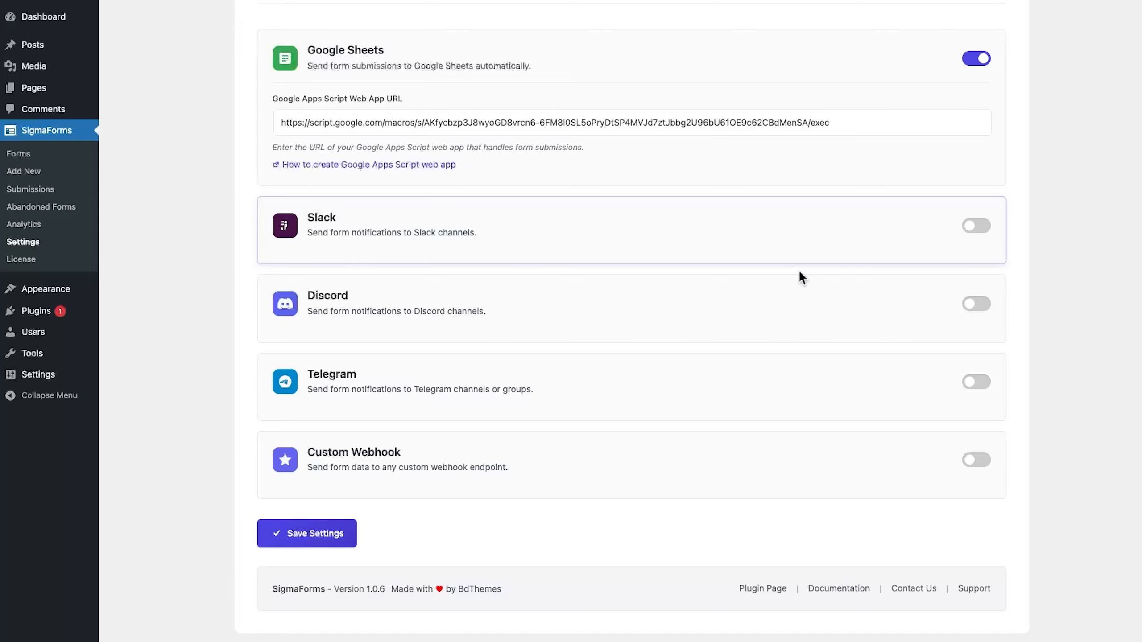
- Toggle Discord on and off, then switch the Google Sheets integration off
click(982, 306)
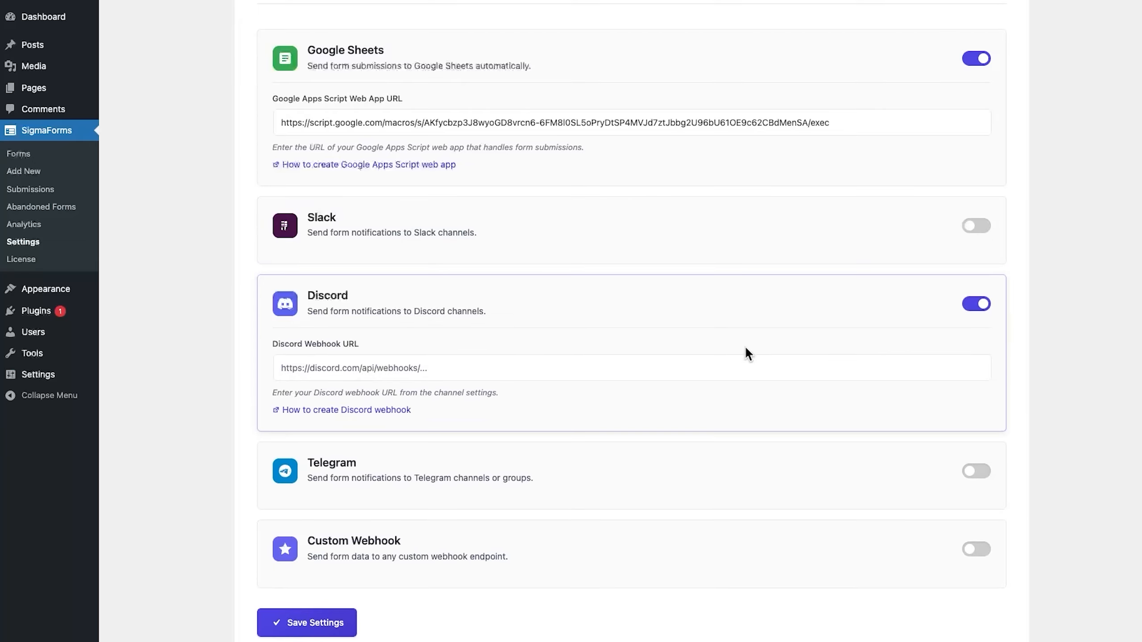
scroll(938, 377, up, 3)
click(978, 414)
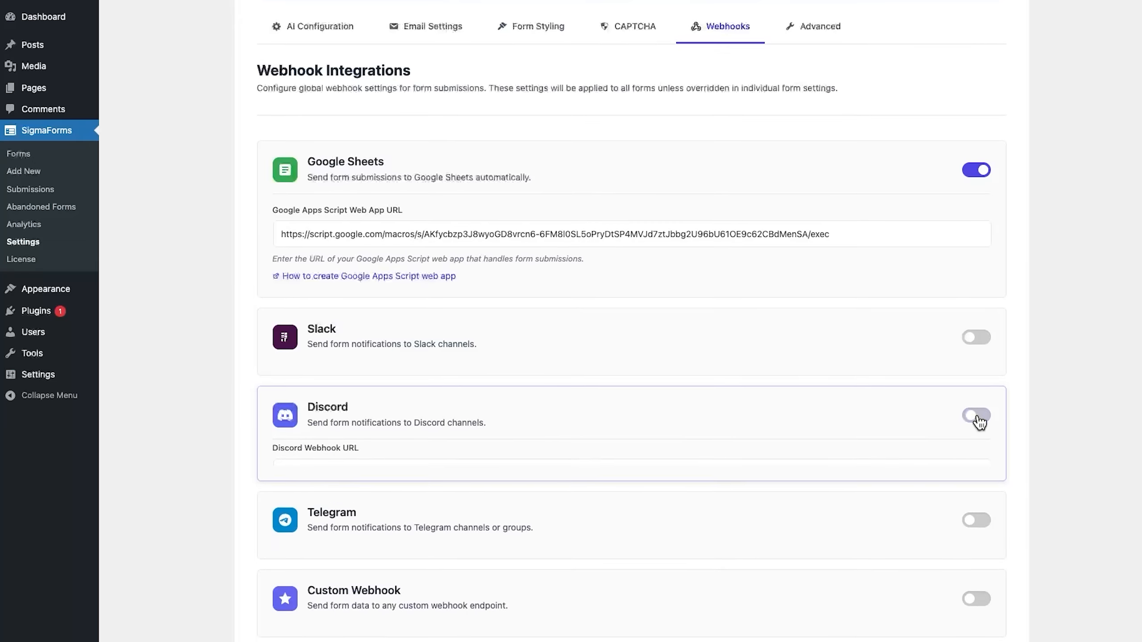
click(983, 177)
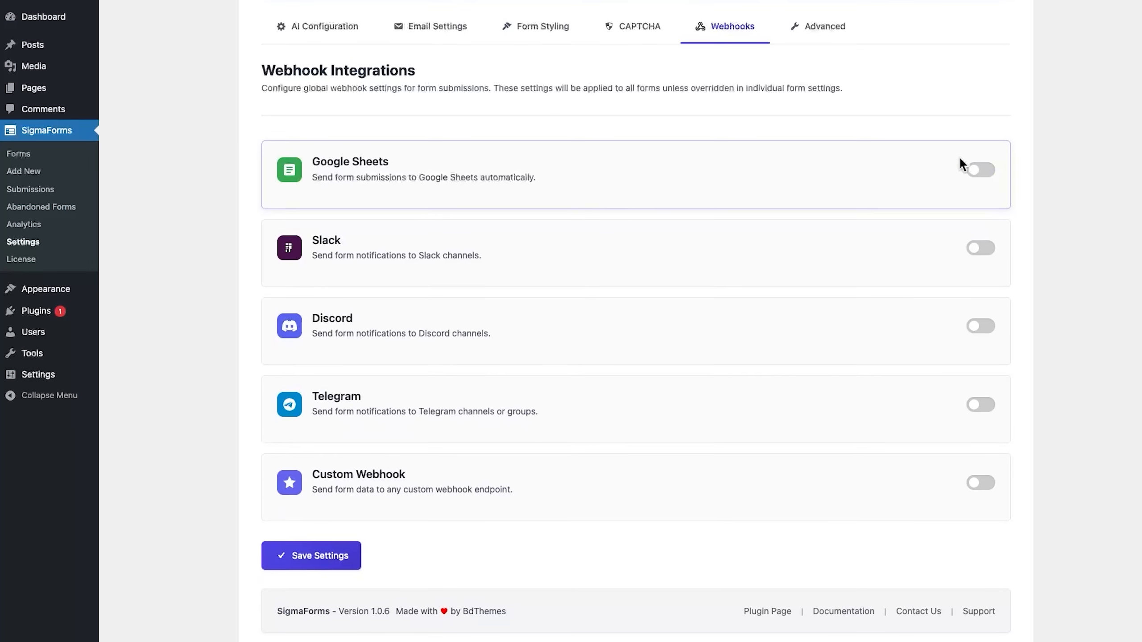
- Check the 90-day cleanup setting on the Advanced tab, then go to the SigmaForms Forms list
click(830, 41)
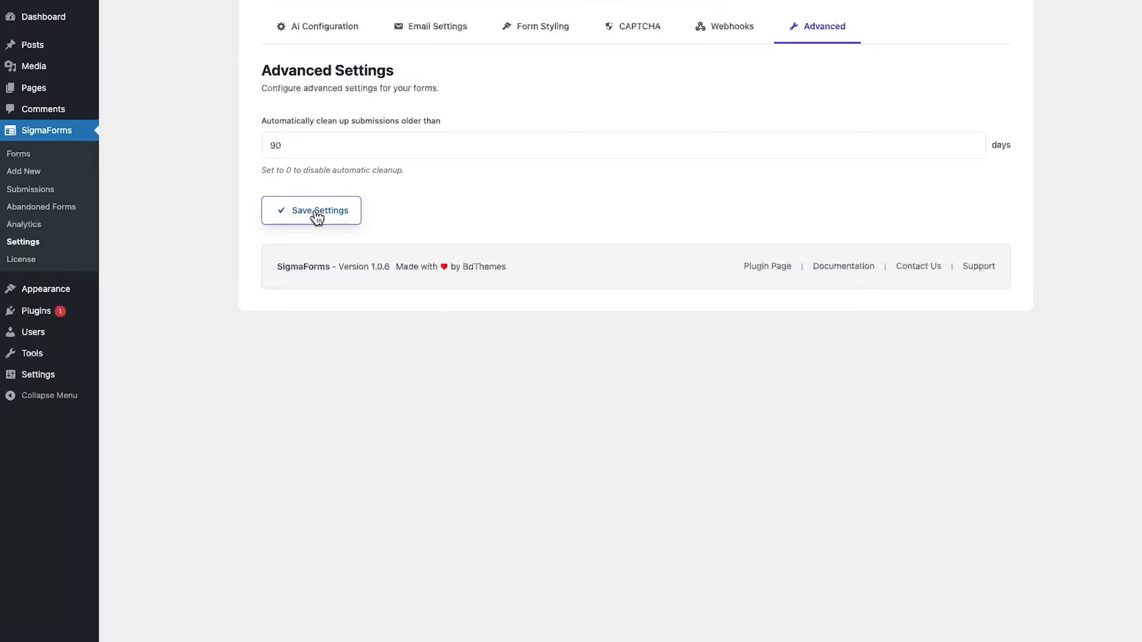
click(18, 153)
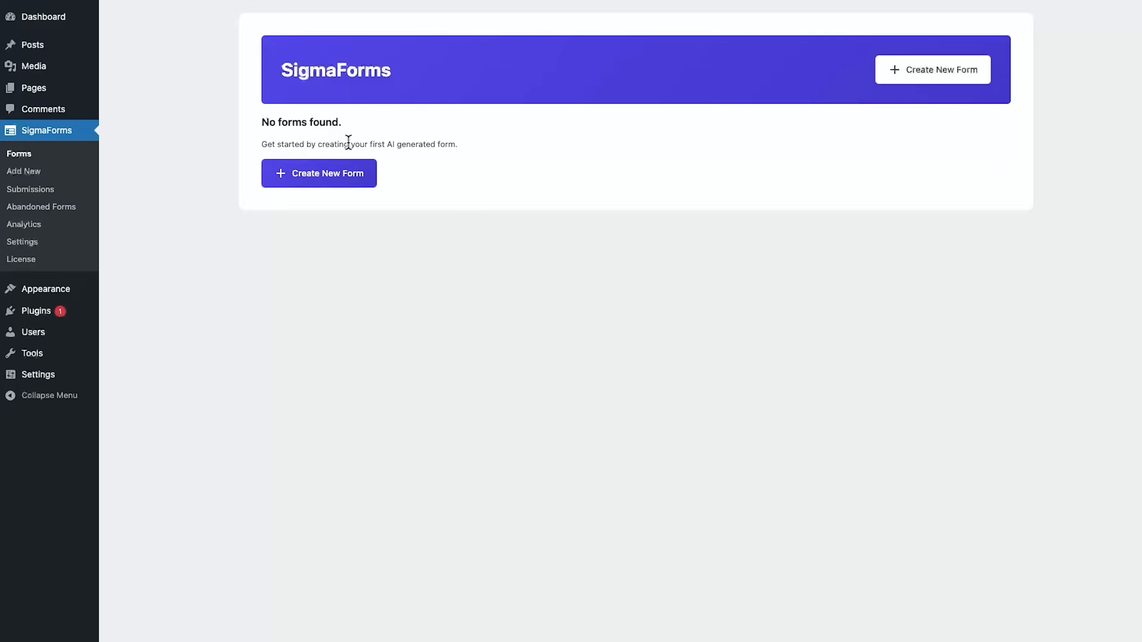
- Create a new AI form from the Job Application prompt card and generate it
click(332, 173)
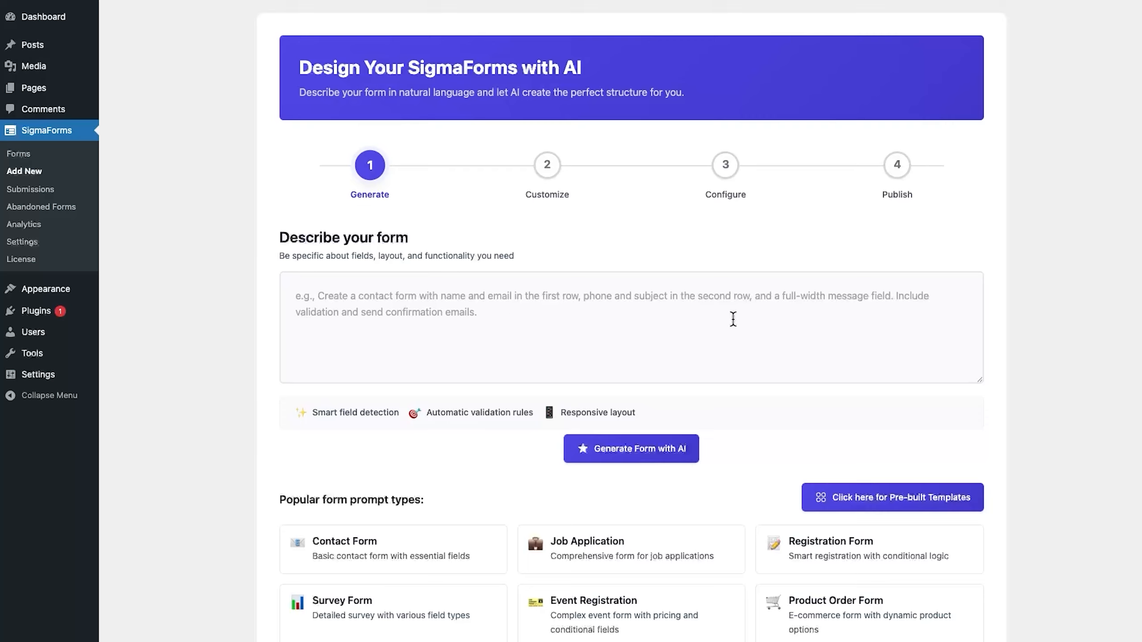
click(556, 328)
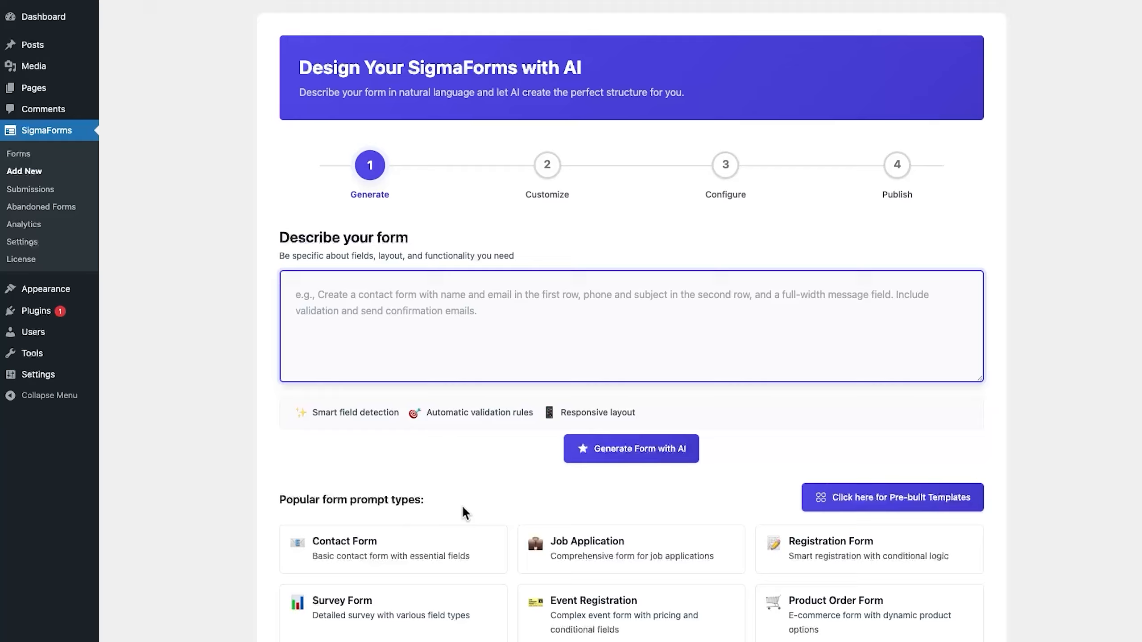
scroll(462, 514, down, 1)
scroll(463, 511, down, 7)
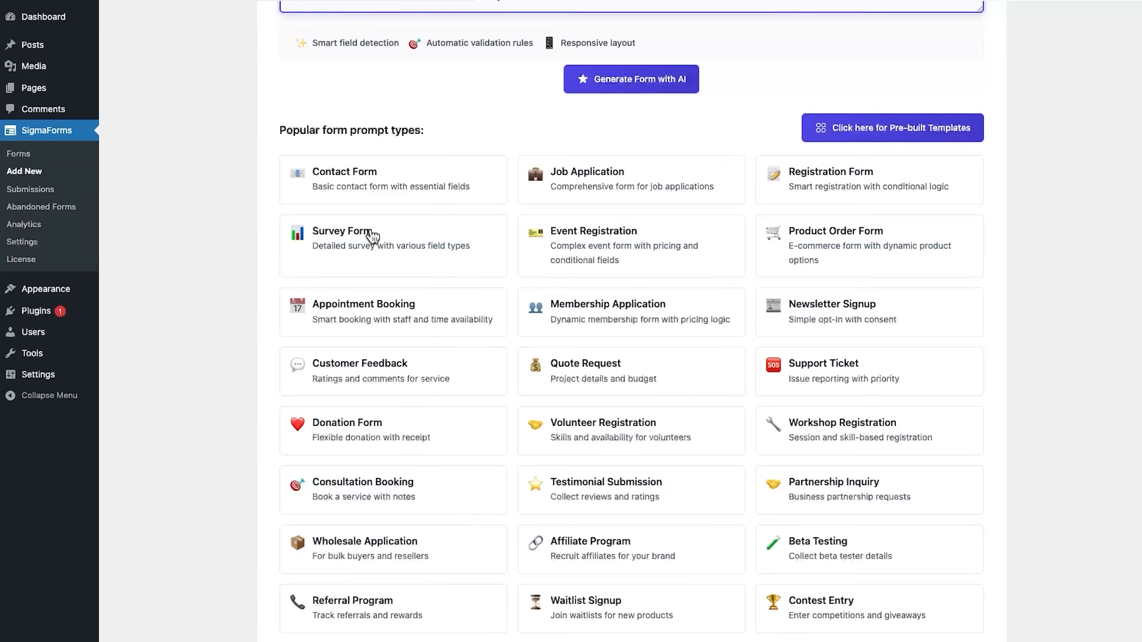
click(624, 206)
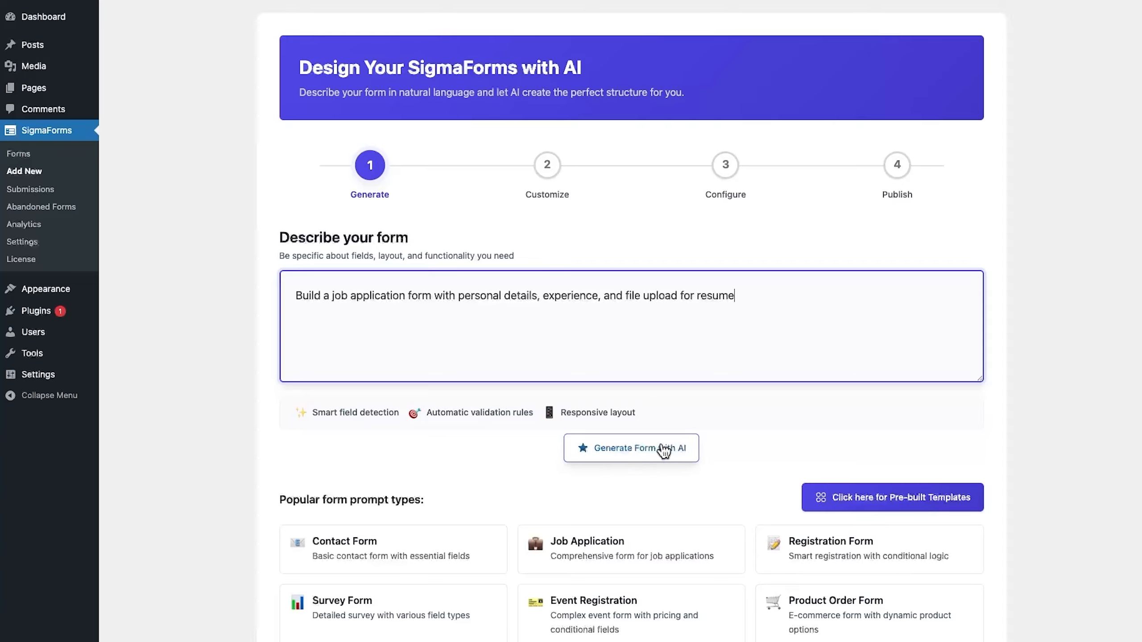
click(694, 450)
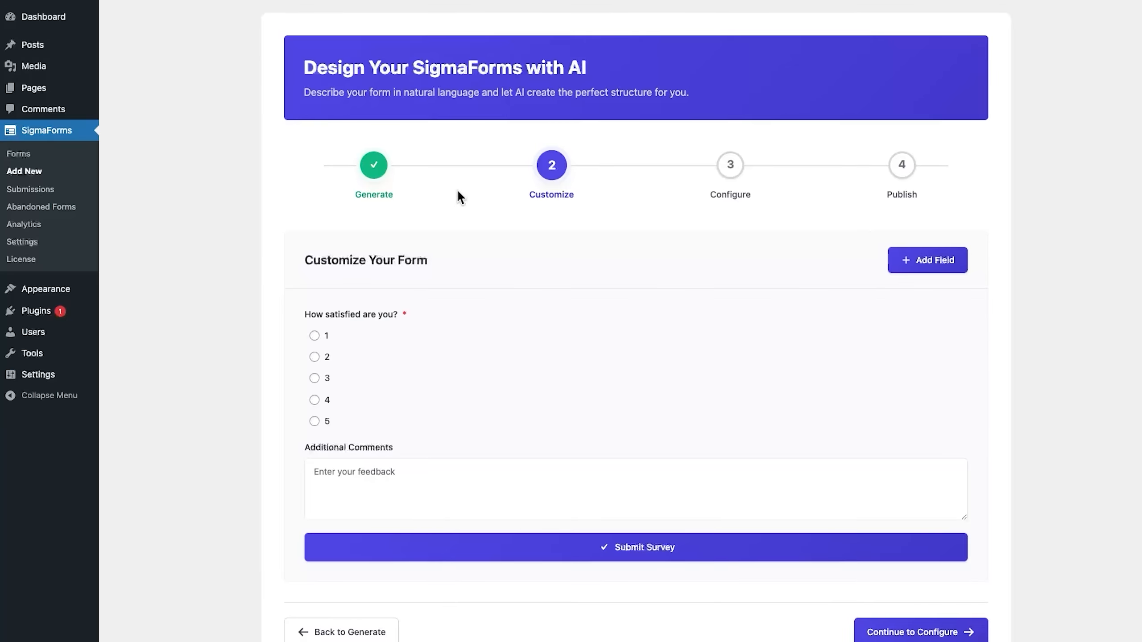
- Reload the form builder page to discard the generated satisfaction survey and start fresh
right_click(178, 202)
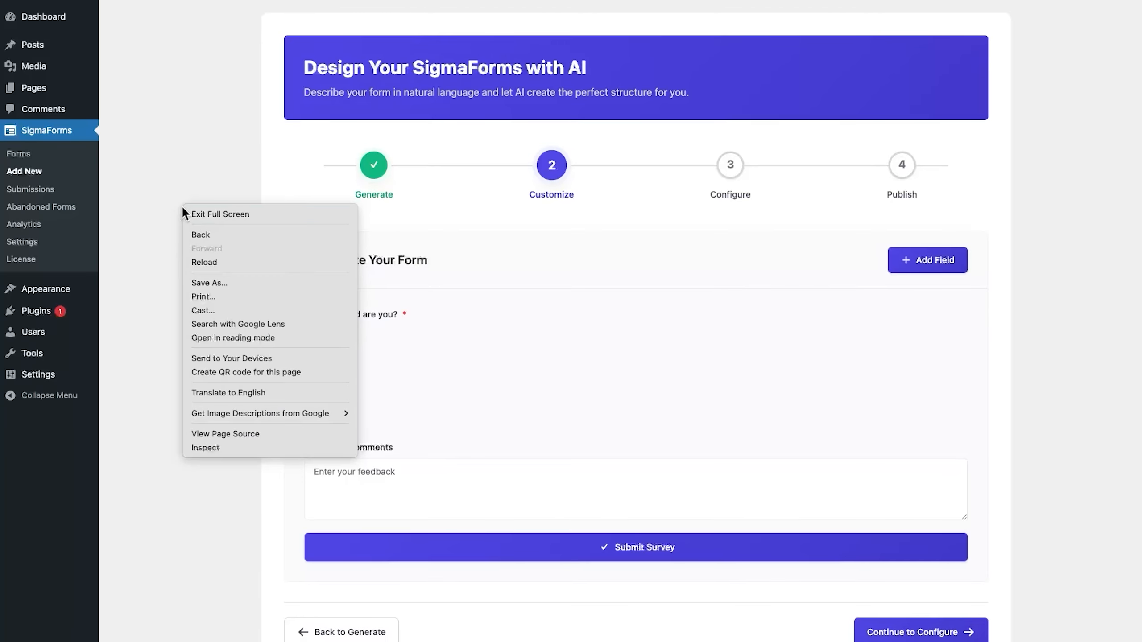
click(202, 262)
click(928, 259)
right_click(1062, 337)
- Paste a contact form description, generate the five-field form with AI, and edit its Name field
click(1091, 391)
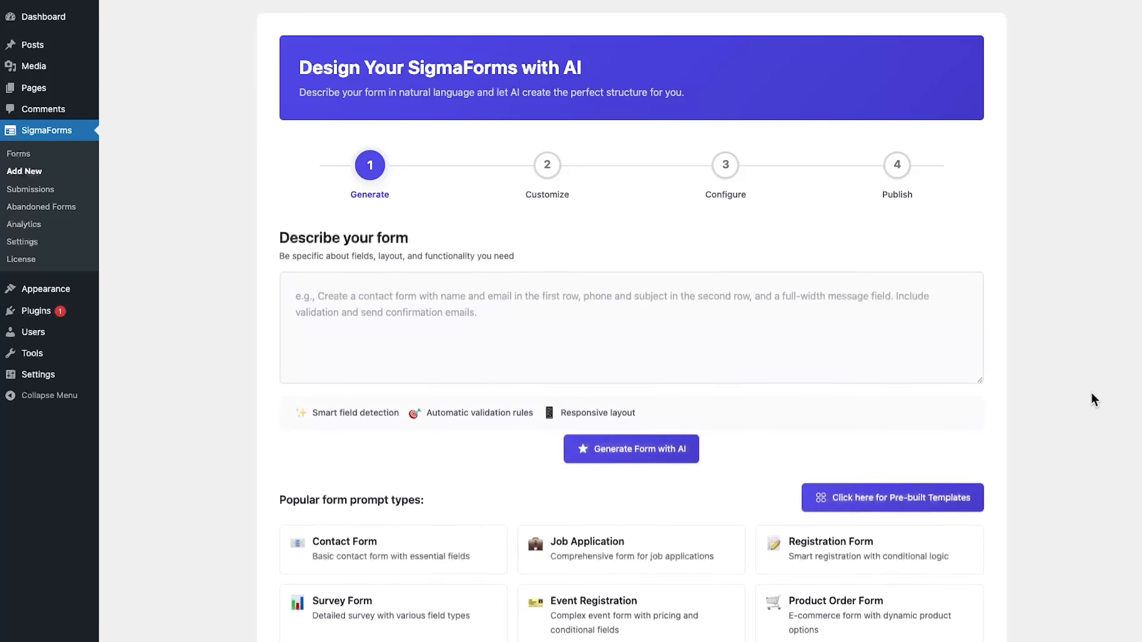
click(463, 311)
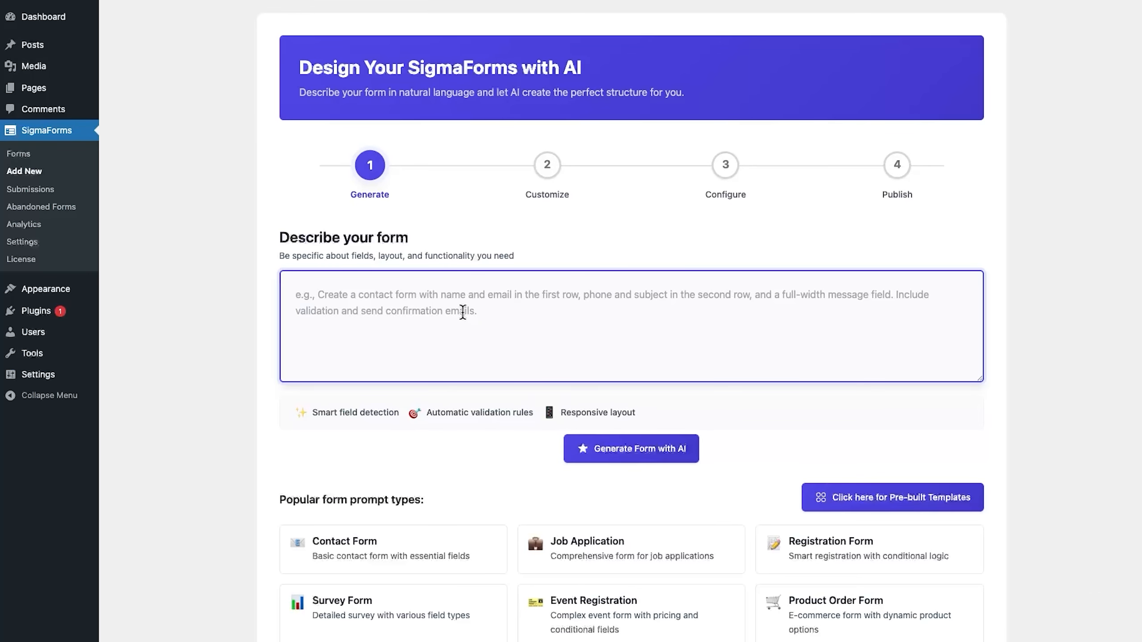
text(Create a contact form with Name and Email in the first row, Mobile and Subject in the second row, and a full-width message field in the third row. Include validation and send a confirmation email.)
click(631, 448)
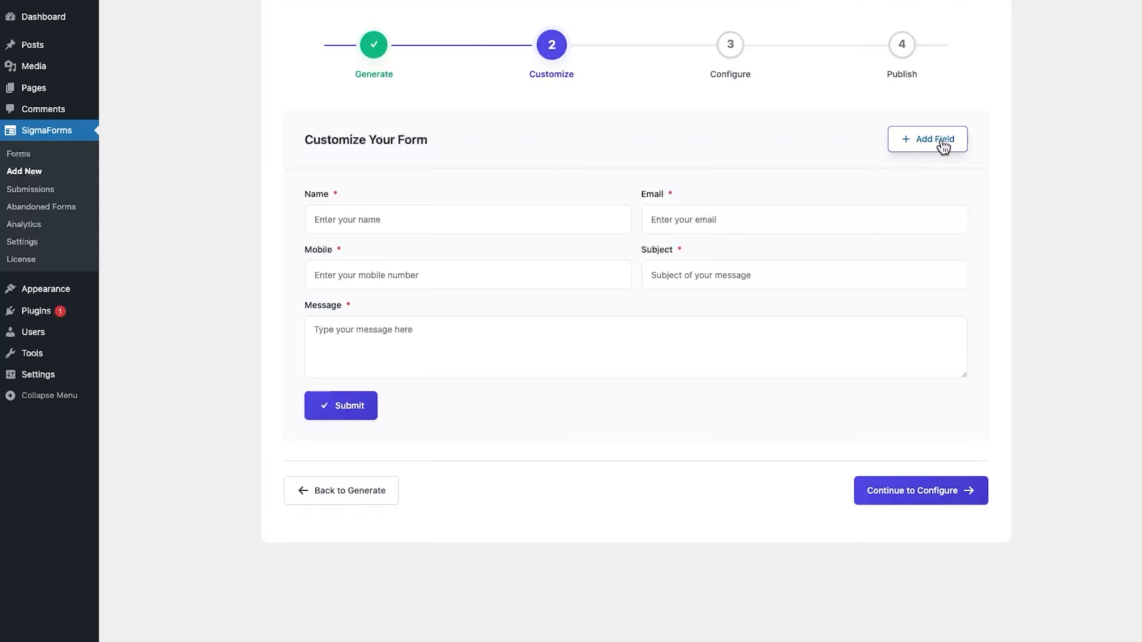
mouse_move(568, 222)
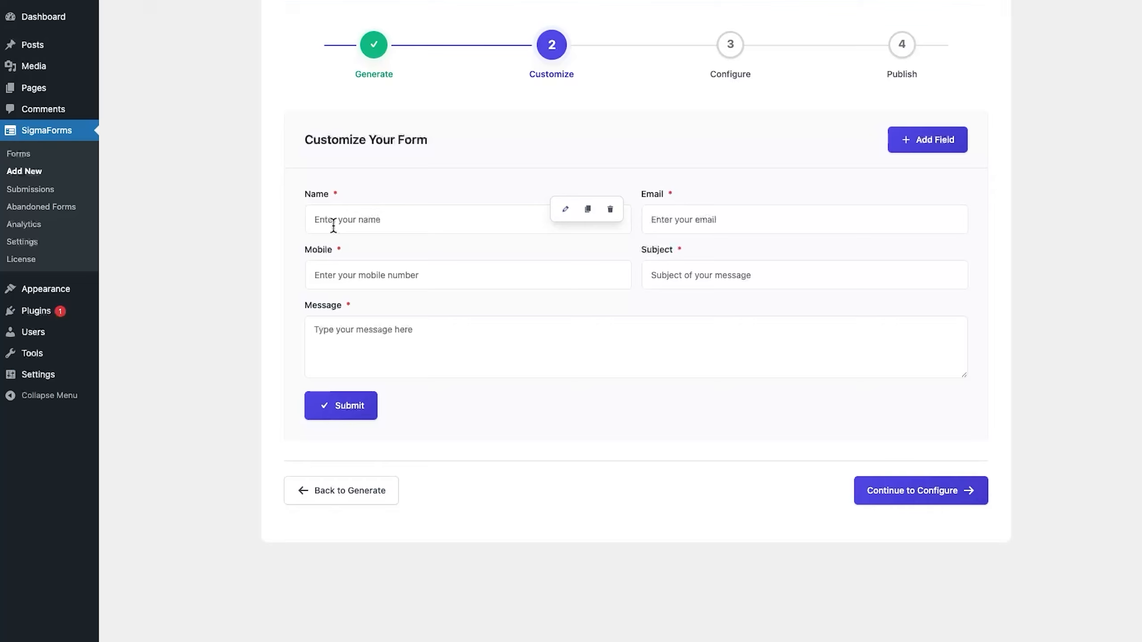
click(565, 210)
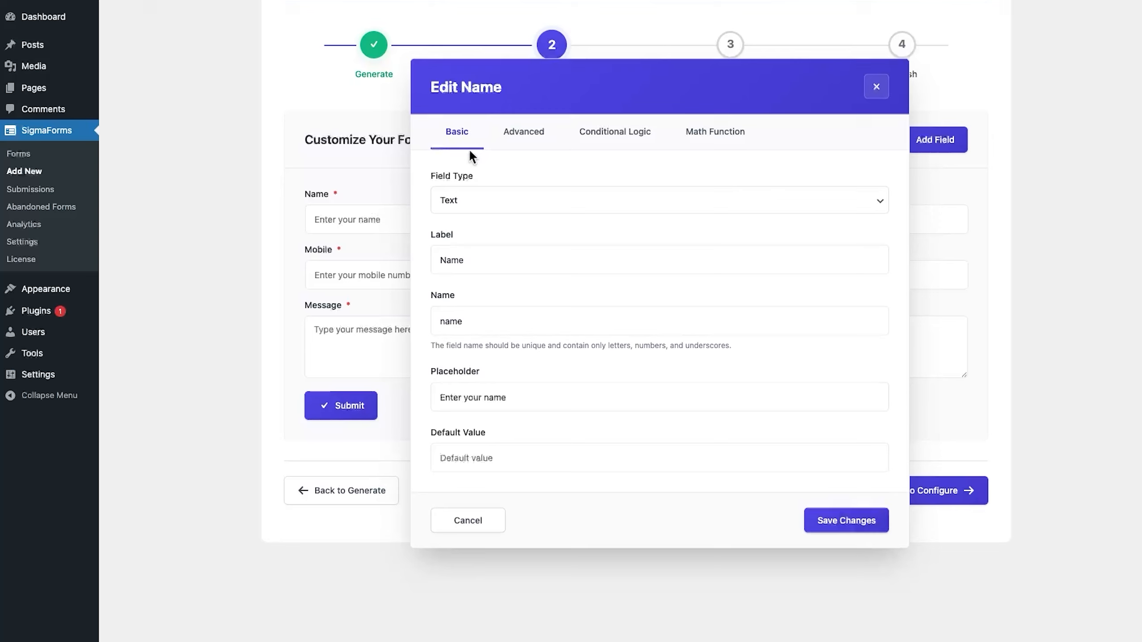
- Keep the Name field's type as Text and review its default value setting
click(633, 201)
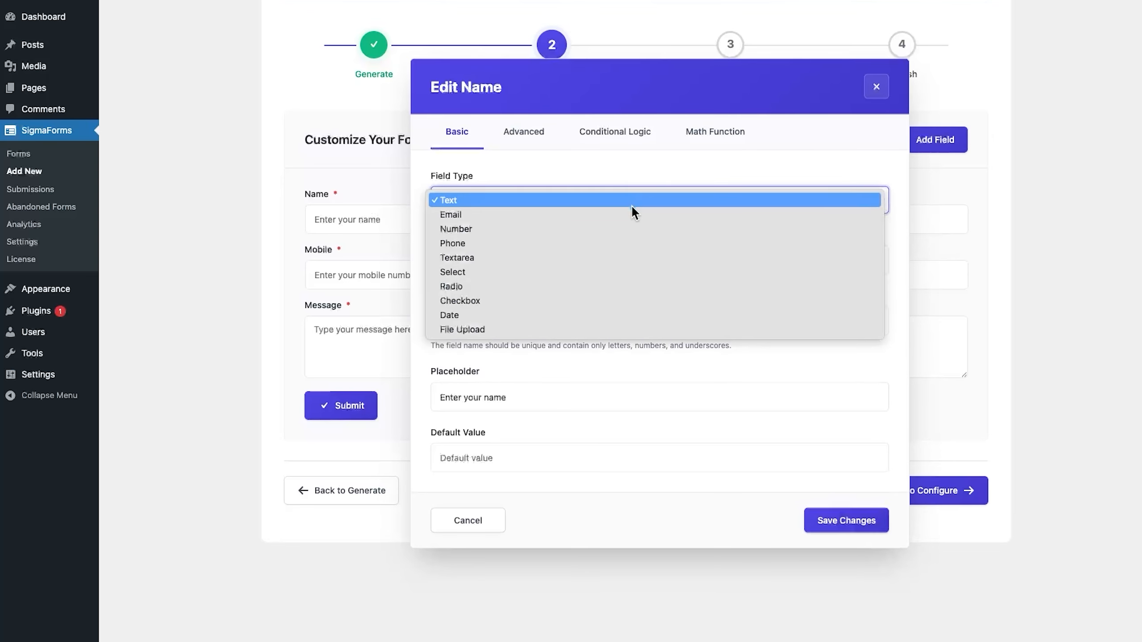
click(559, 397)
click(558, 453)
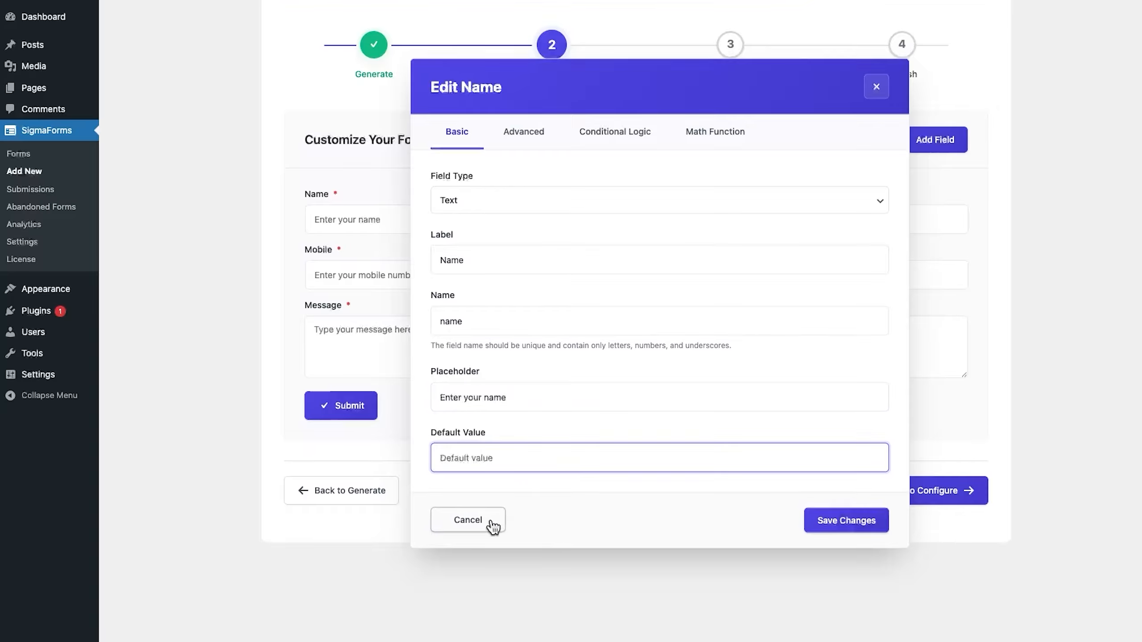
- In Advanced settings, keep the Name field Half Width (50%) and Required, and check CSS Classes
click(524, 136)
click(552, 207)
click(554, 207)
click(455, 244)
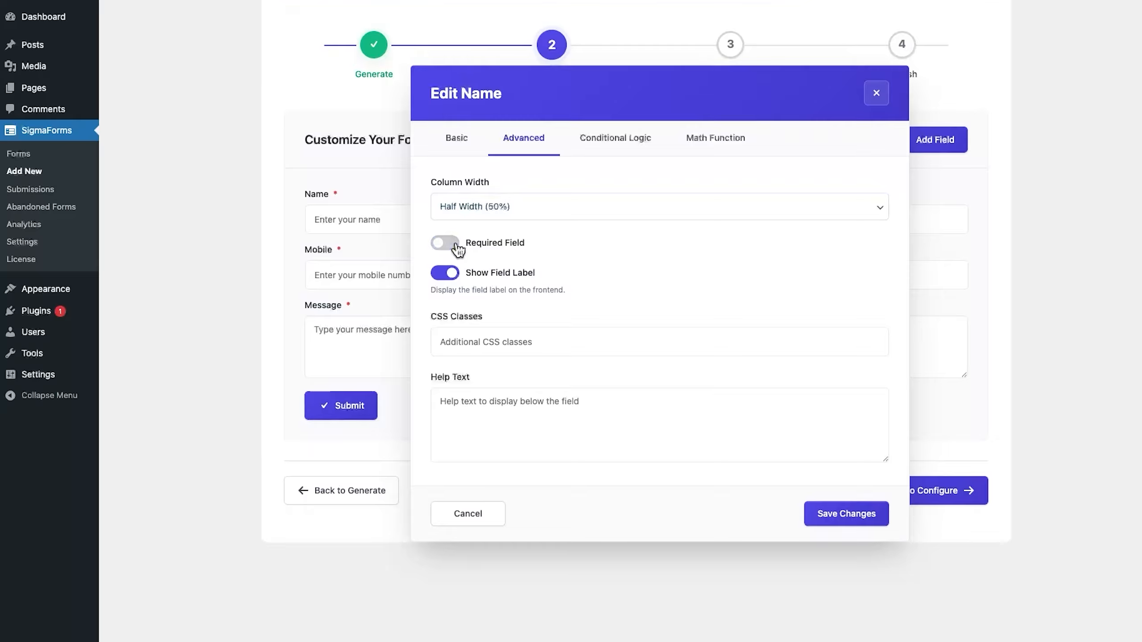
click(456, 246)
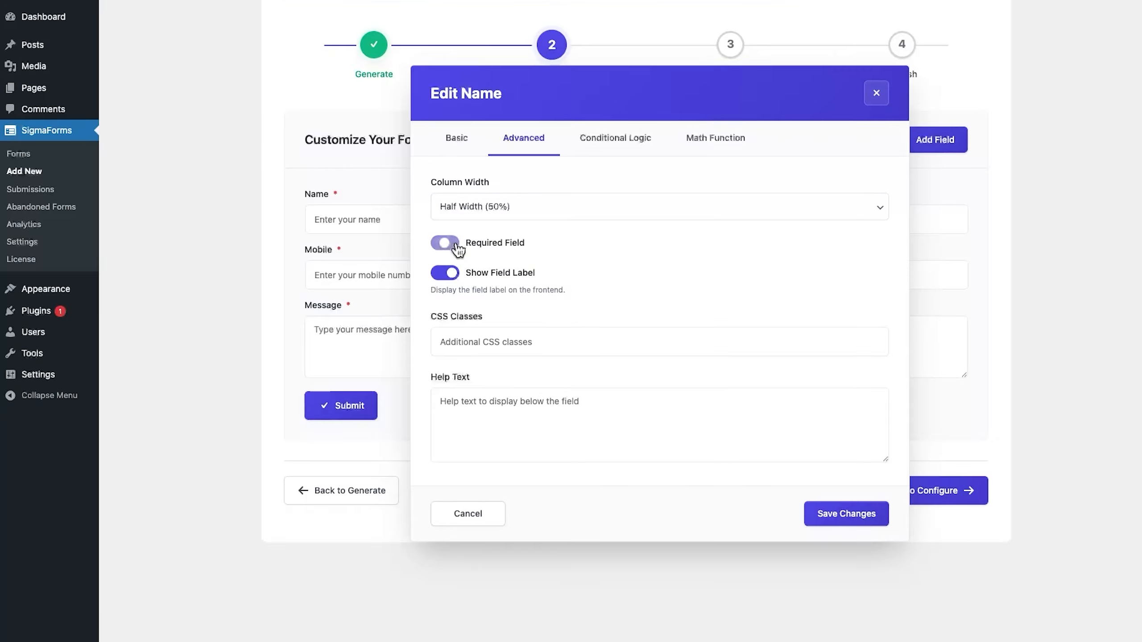
click(662, 350)
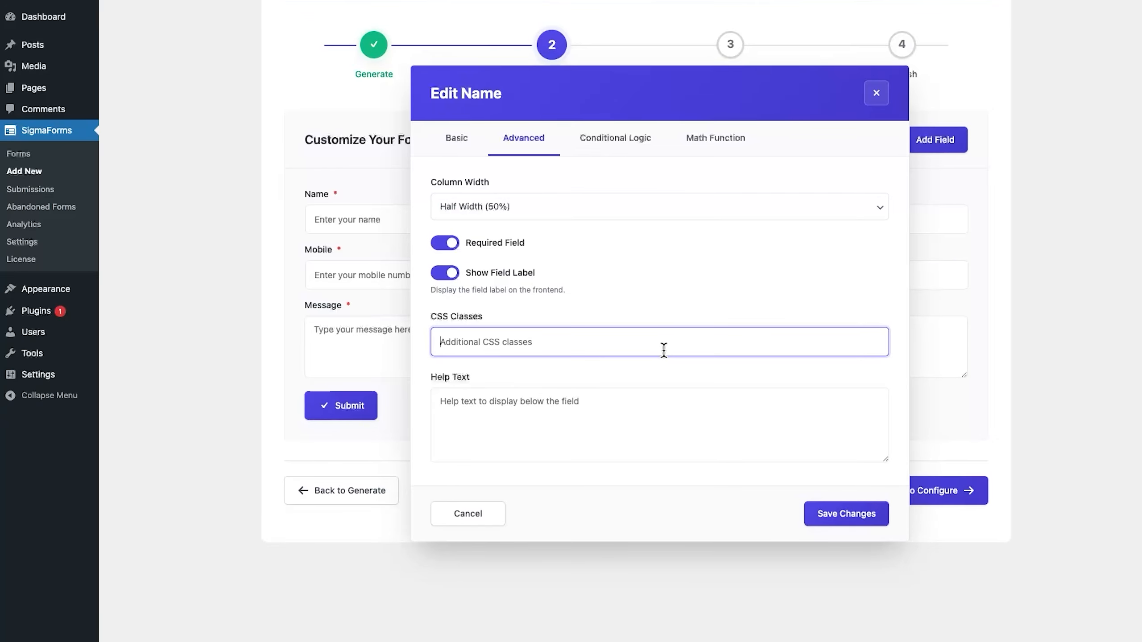
click(615, 138)
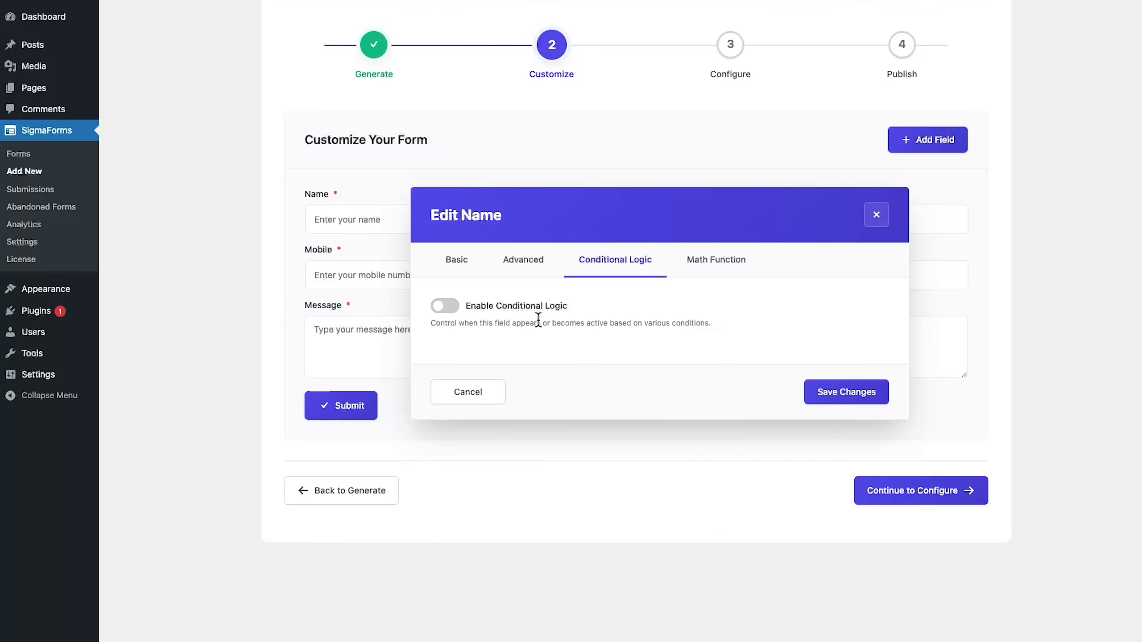
- Enable conditional logic on the Name field, keeping the condition's field, 'equals' comparison and value defaults
click(452, 307)
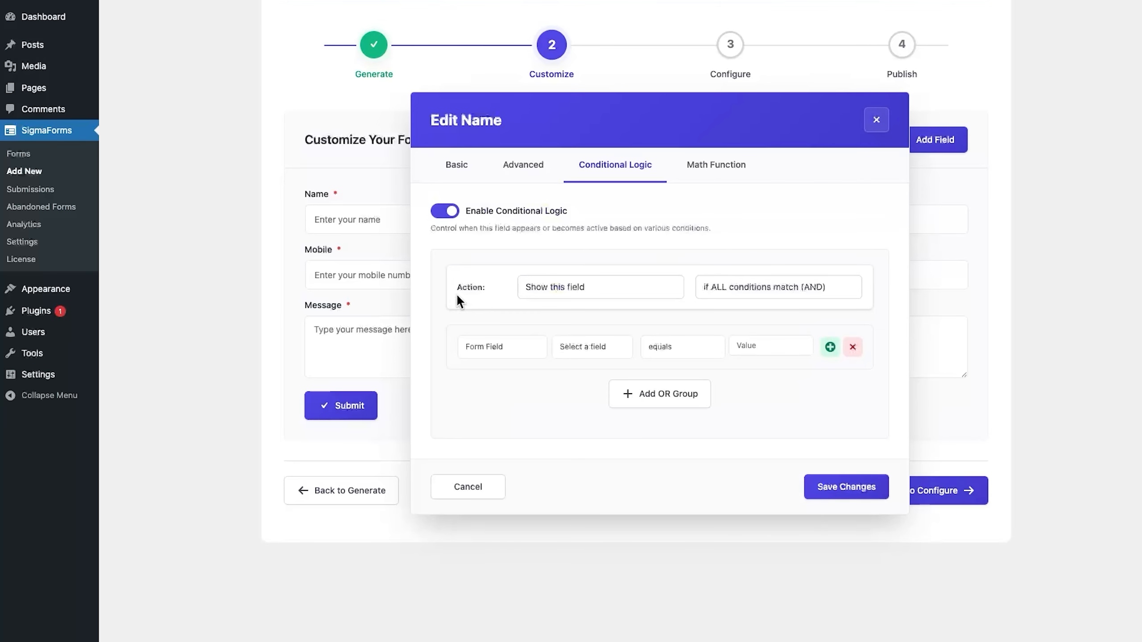
click(592, 346)
click(677, 354)
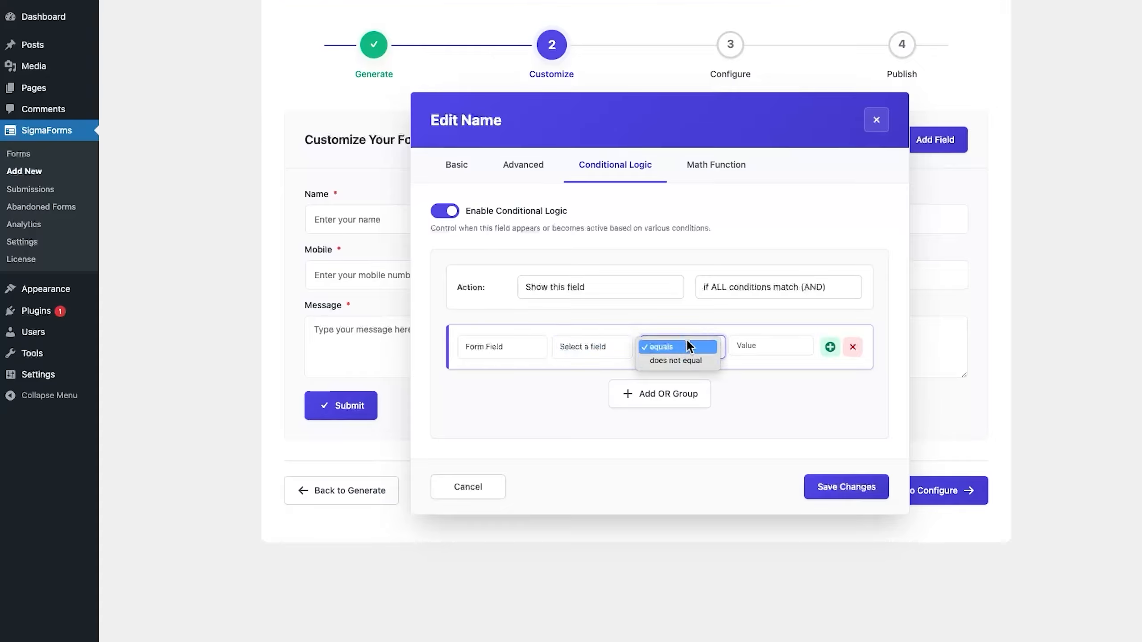
click(689, 342)
click(782, 349)
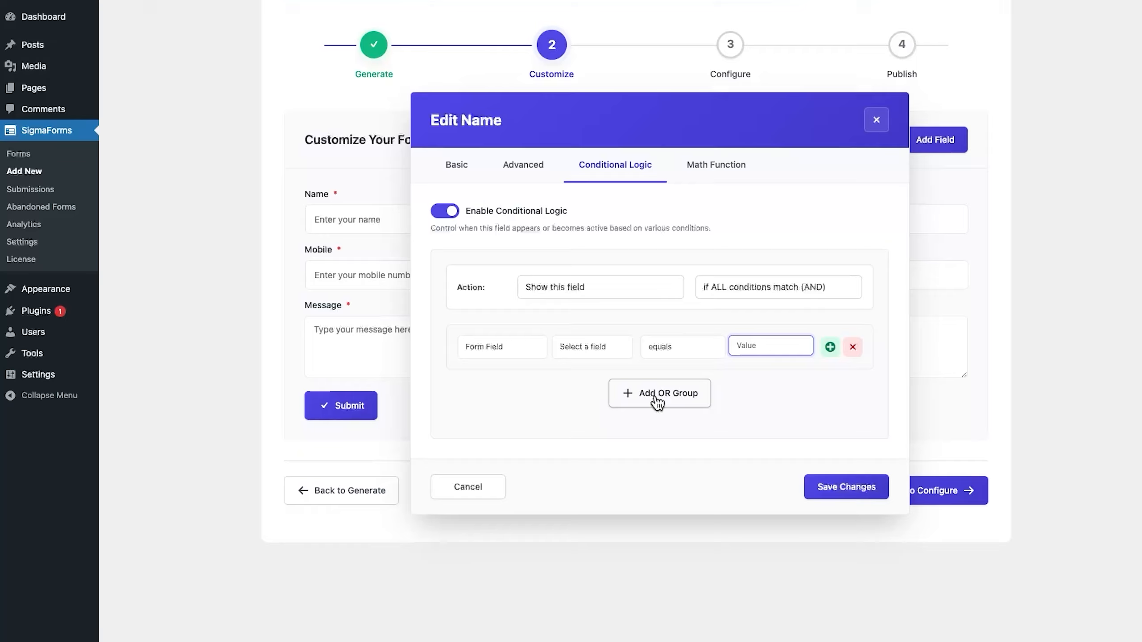
click(720, 165)
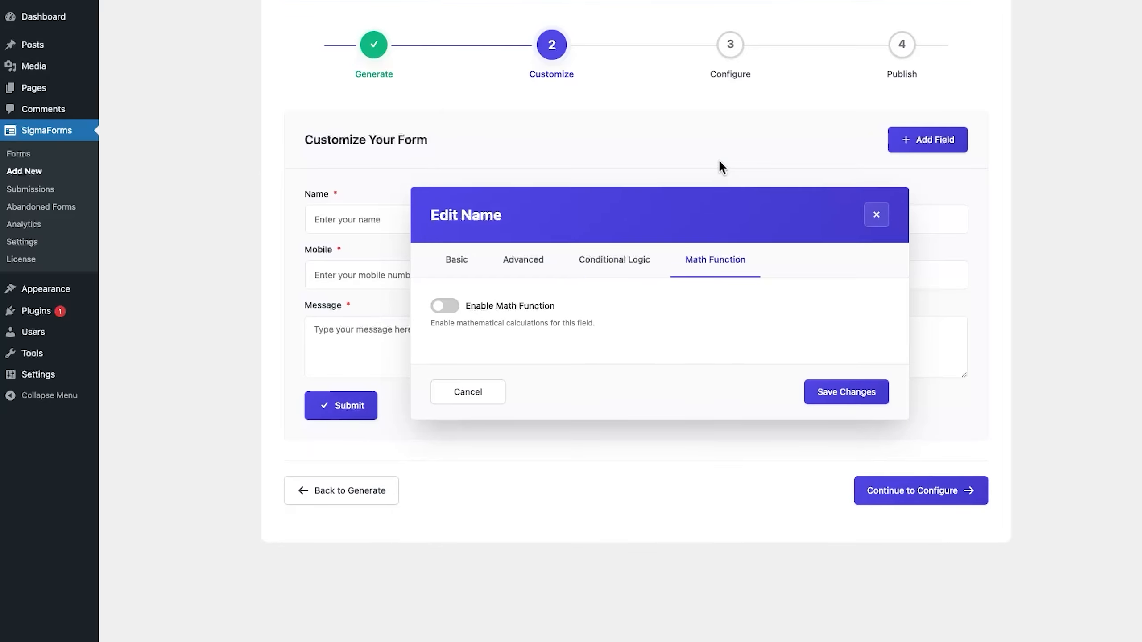
- Explore the Name field's math options (Sum, field list, whole-number rounding), then close the Edit Name dialog
click(445, 307)
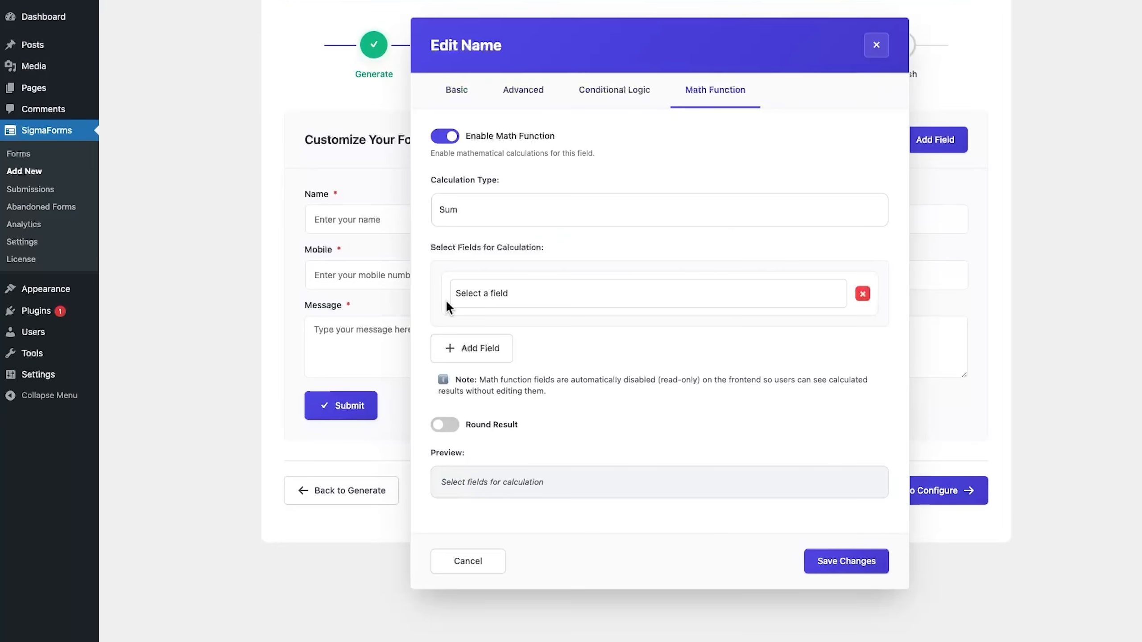
click(624, 215)
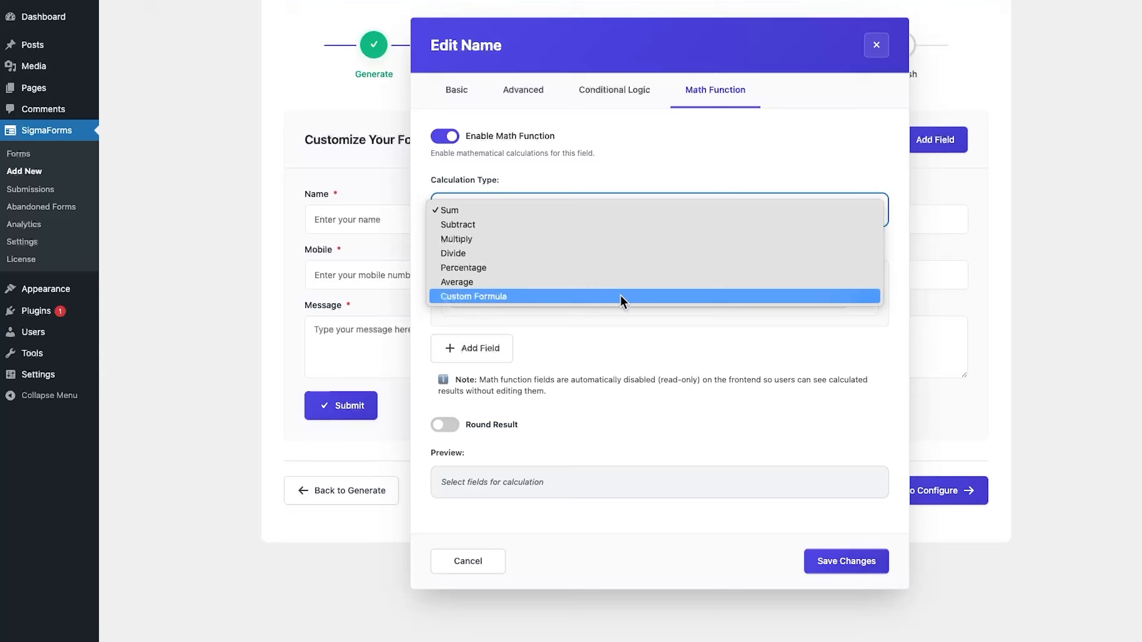
click(621, 179)
click(602, 293)
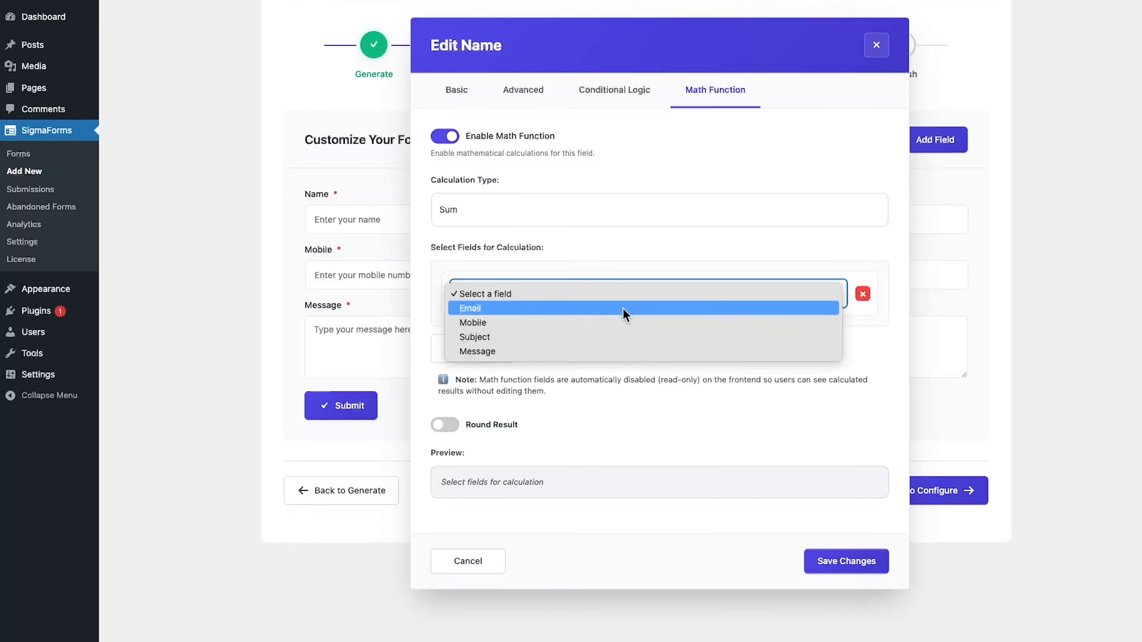
click(621, 255)
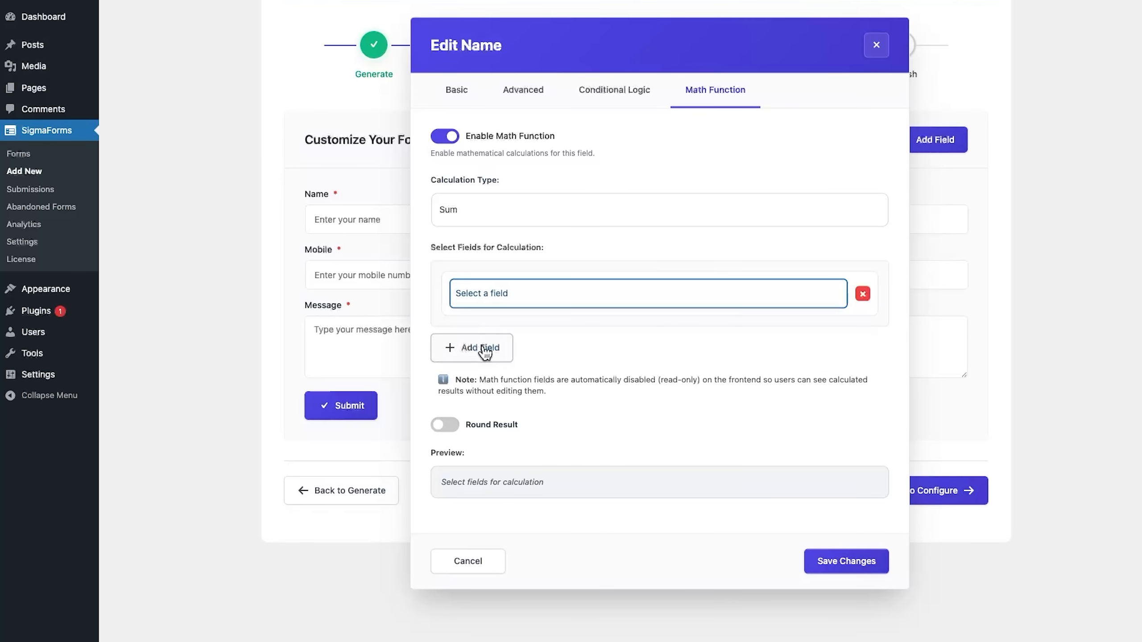
click(447, 430)
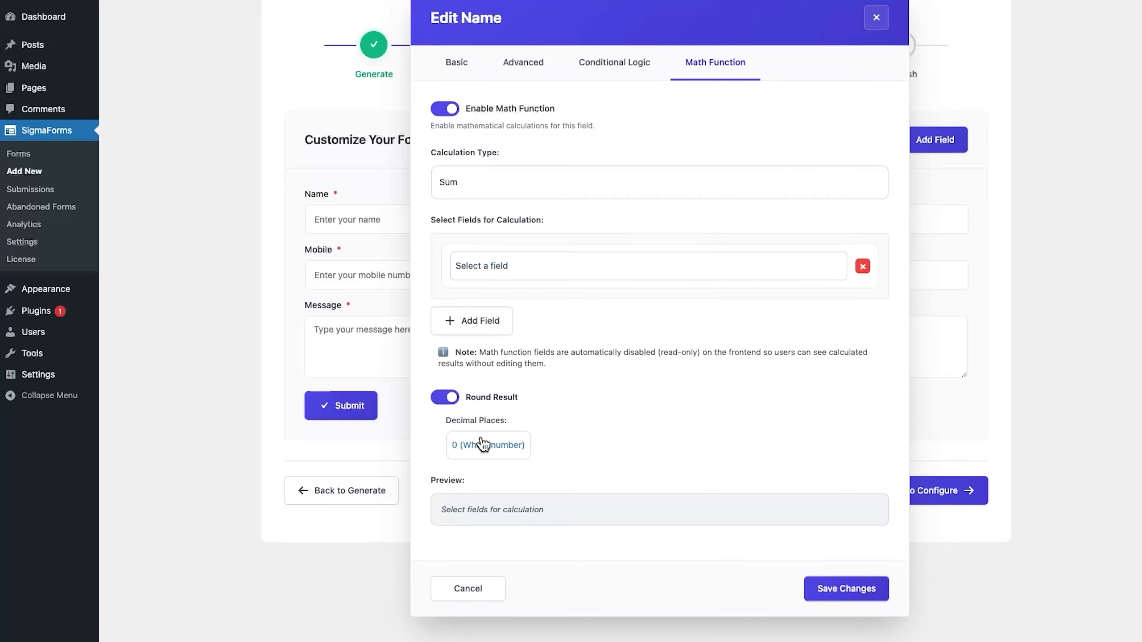
click(516, 456)
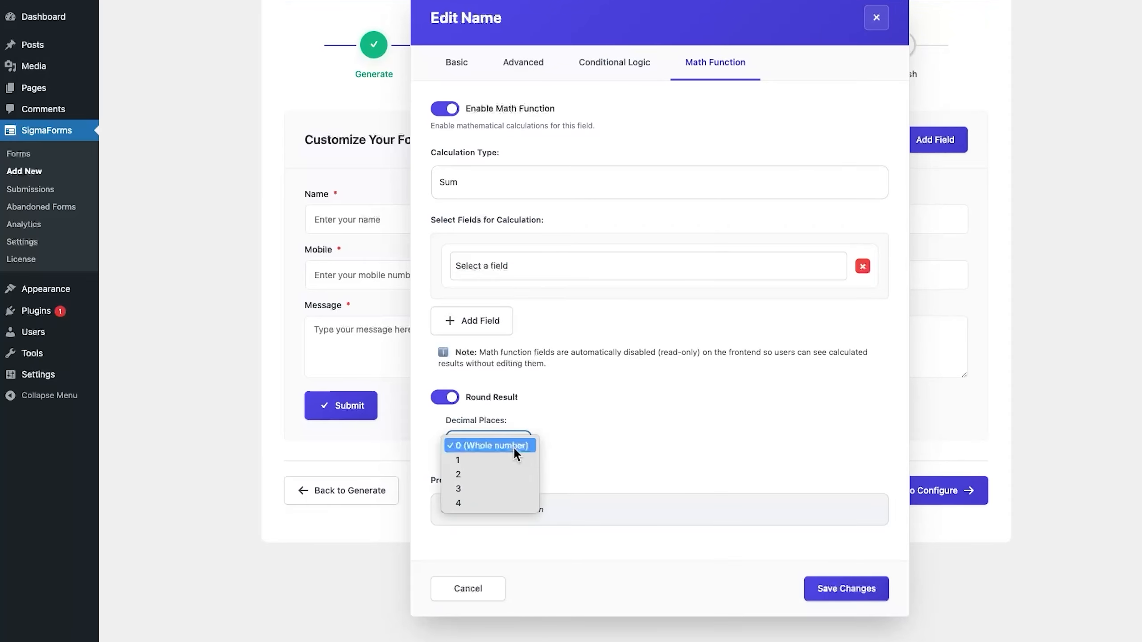
click(505, 442)
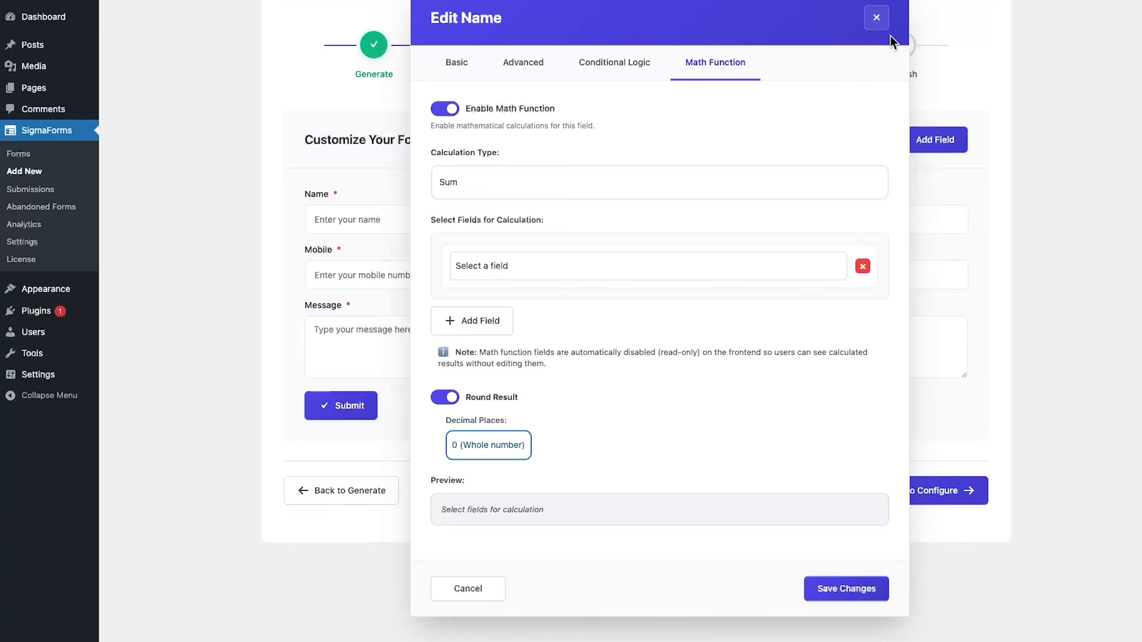
click(877, 18)
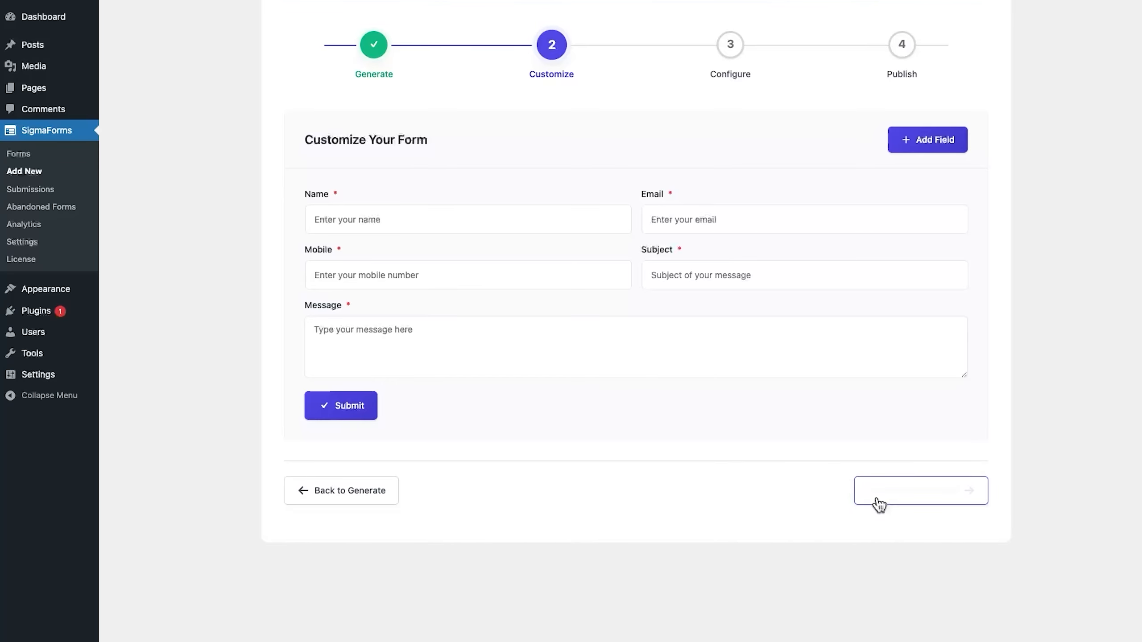
- Advance to Configure, confirm the 'Contact Form' name and success message, and enable database storage
click(931, 500)
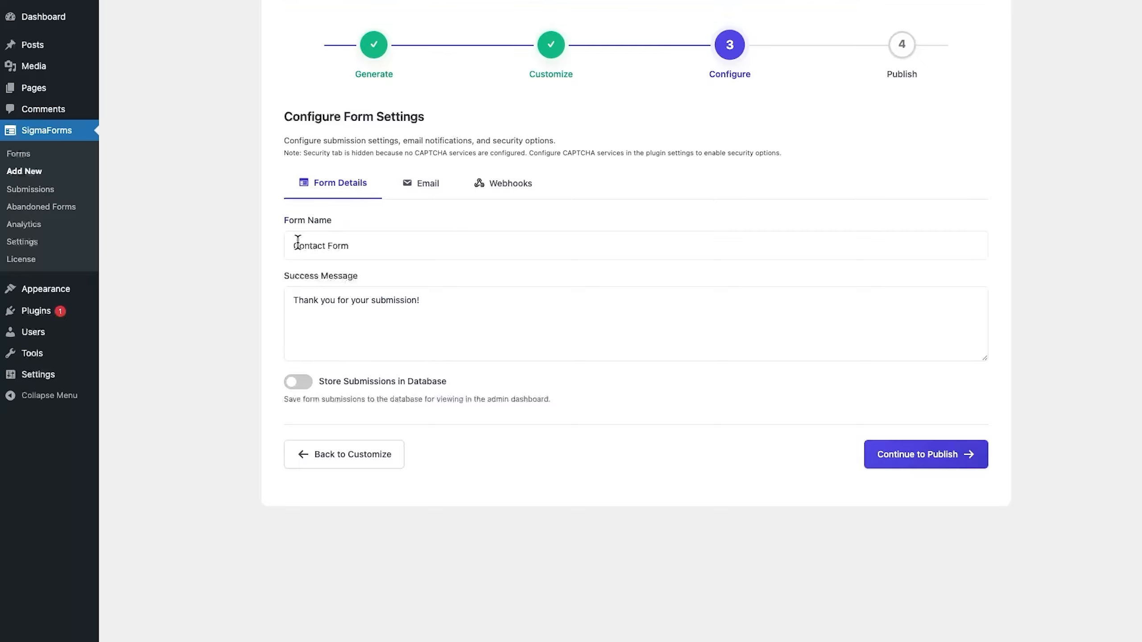
click(381, 246)
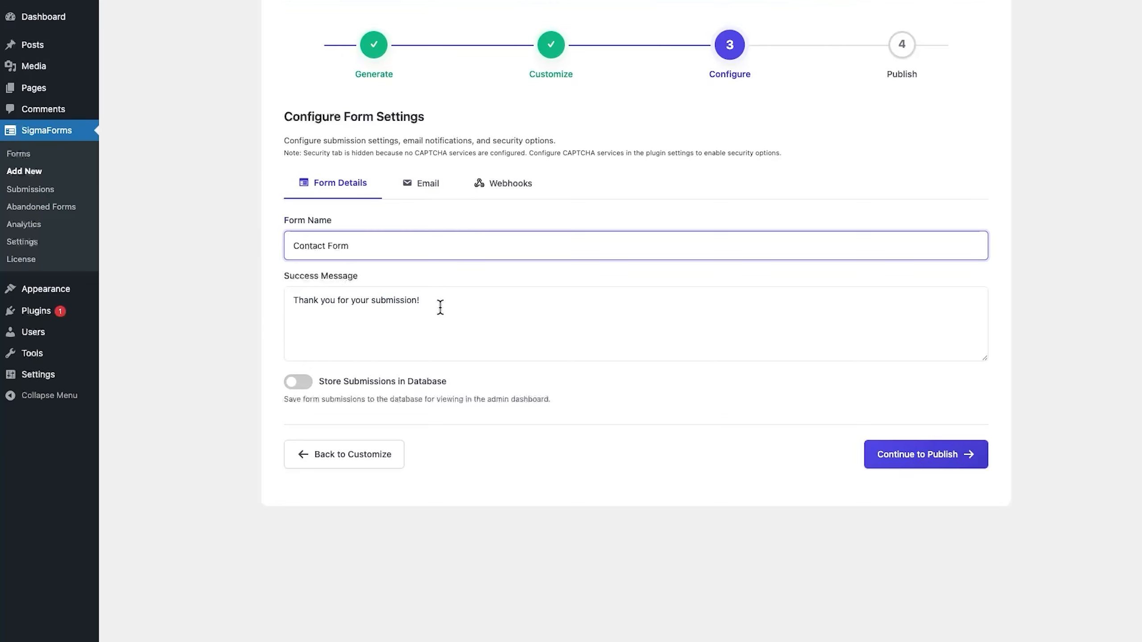
click(485, 311)
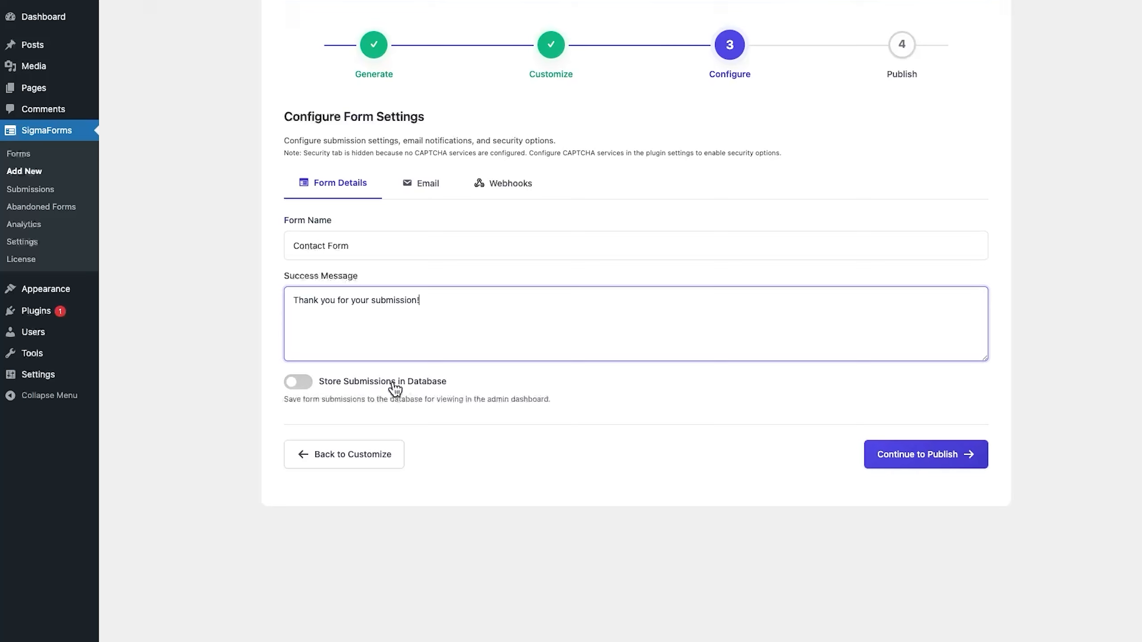
click(298, 383)
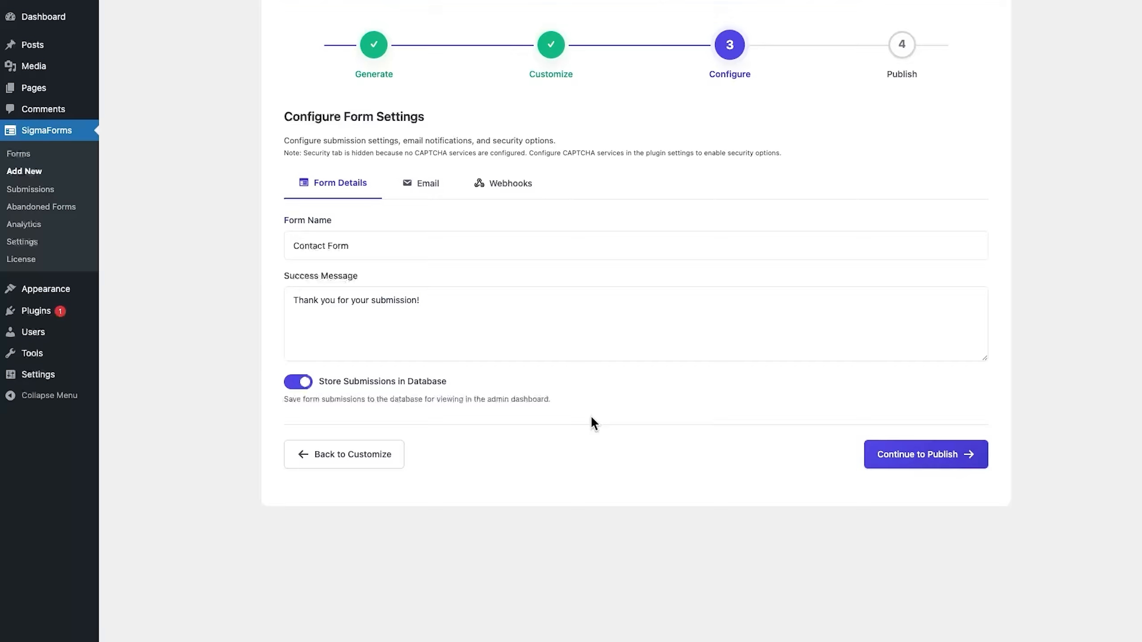
- Override the default email settings and enable the 'Thank you for your submission' user confirmation email
click(427, 192)
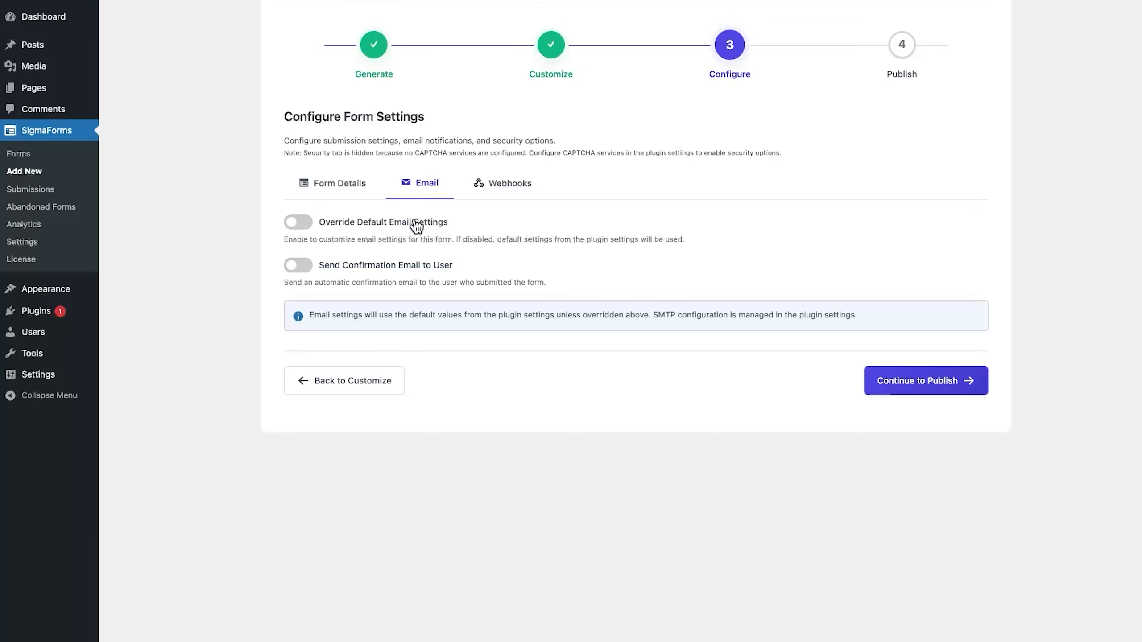
click(298, 227)
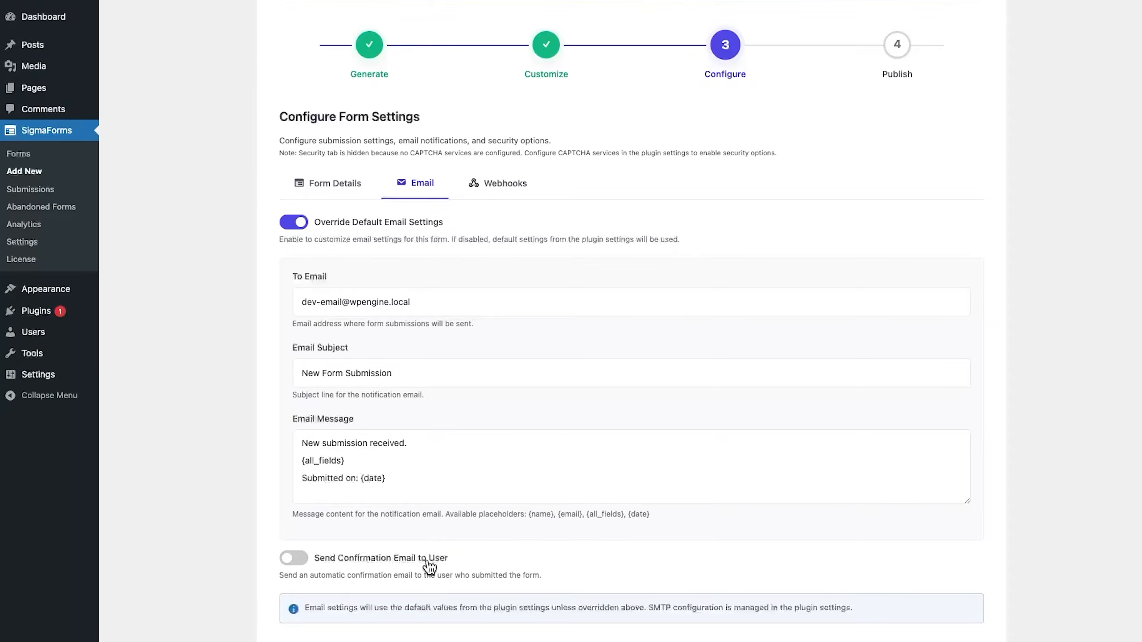
click(293, 559)
scroll(301, 540, down, 6)
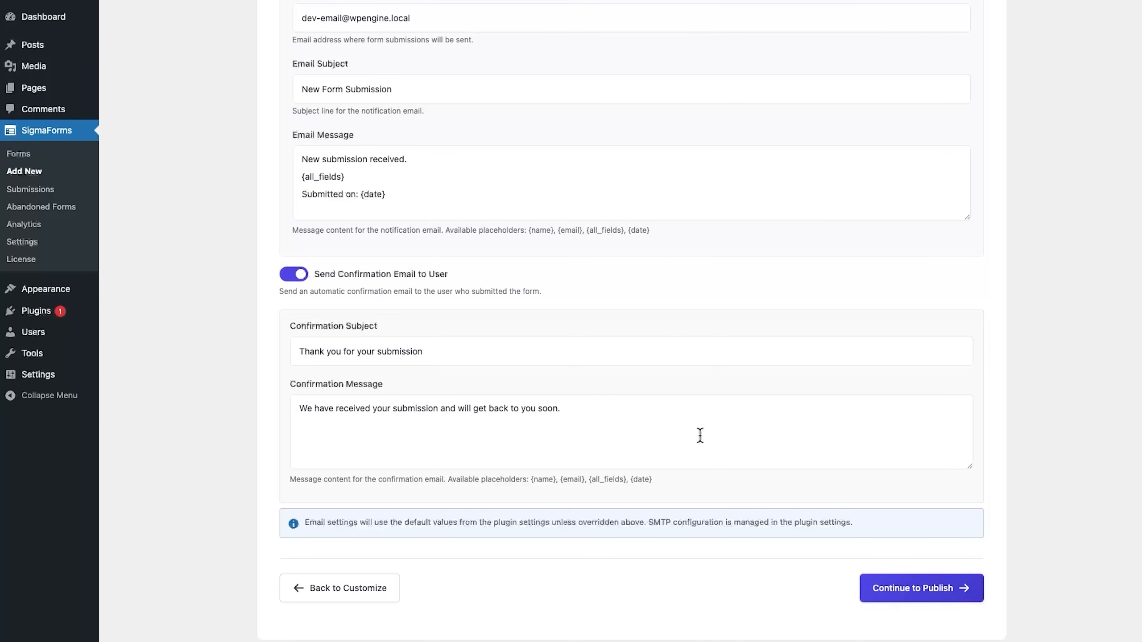
scroll(700, 436, up, 4)
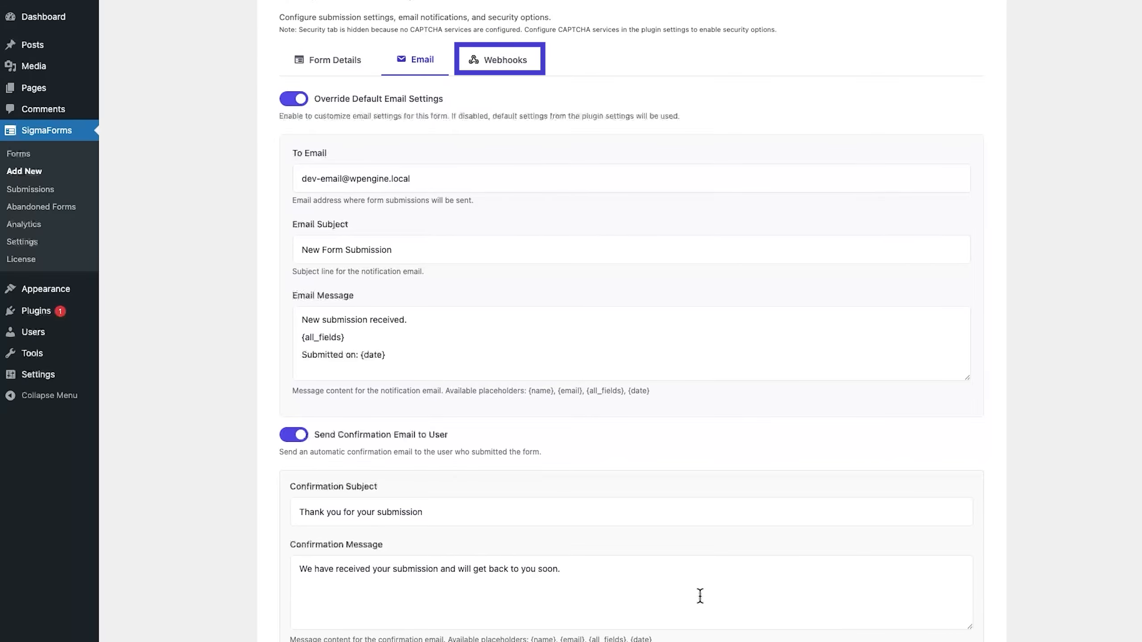
scroll(700, 596, down, 4)
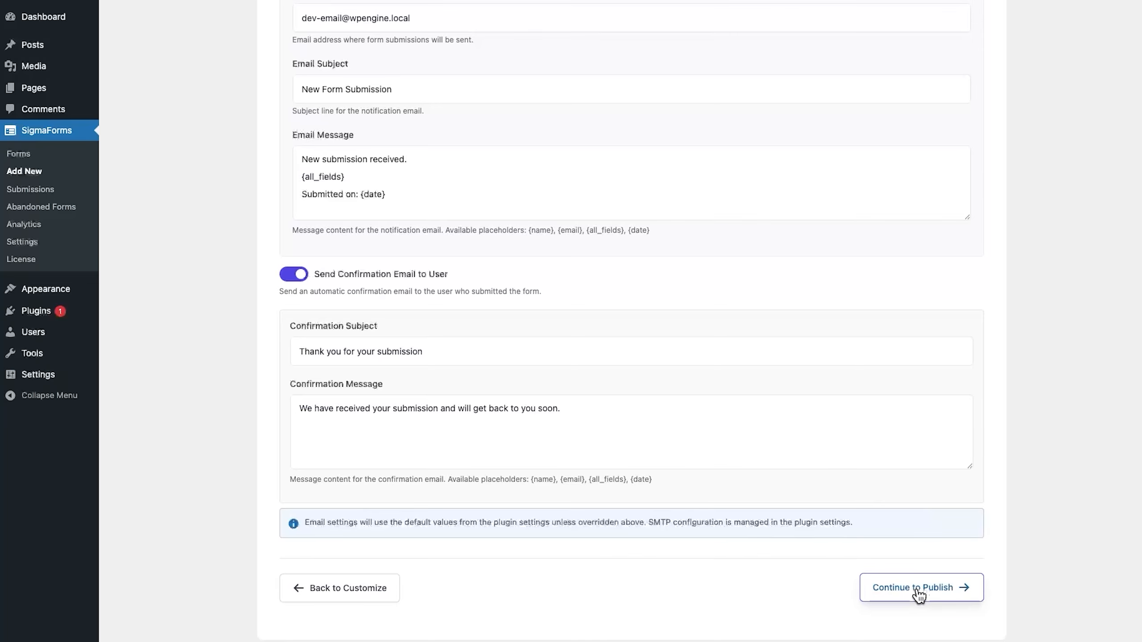
- Go to the Publish step and publish the Contact Form to get shortcode [sigmaforms id="9"]
click(917, 593)
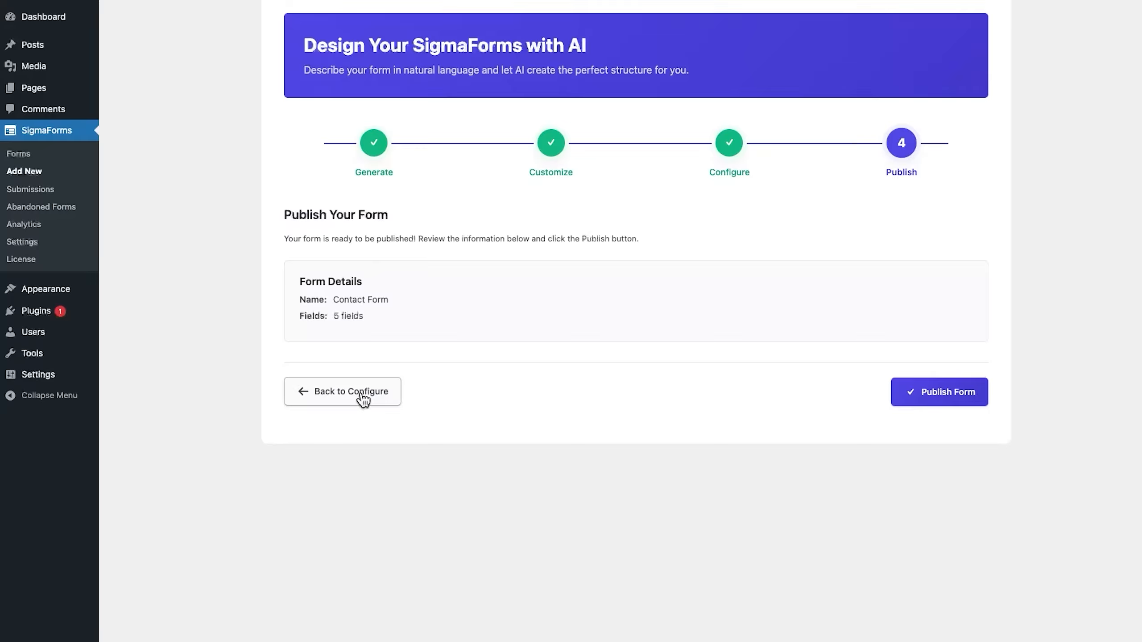
click(944, 407)
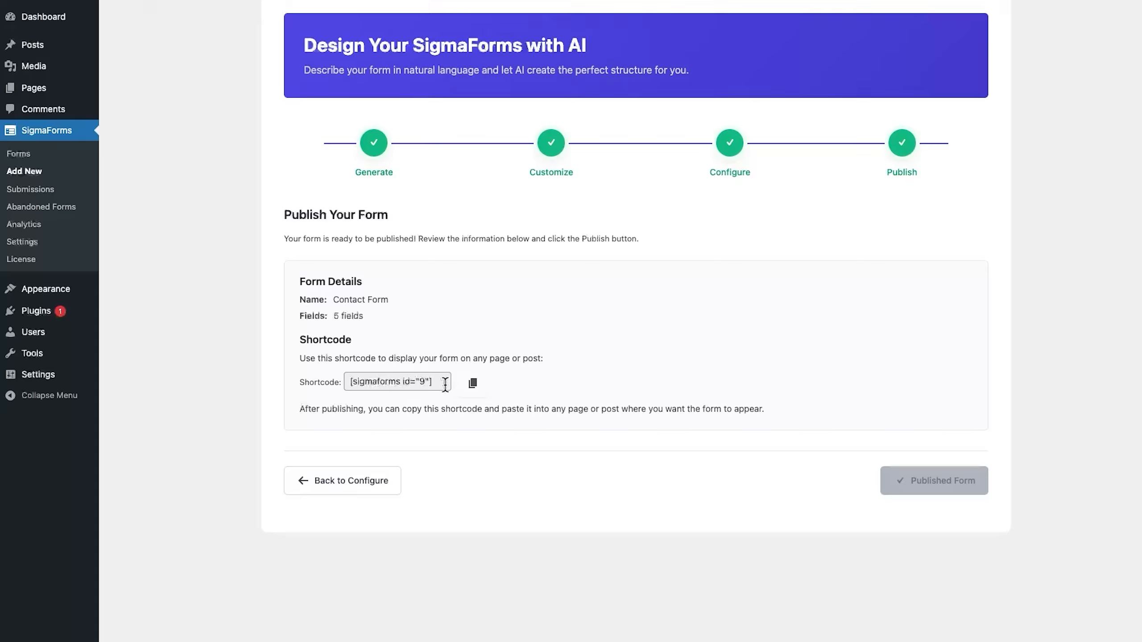
- Embed [sigmaforms id="9"] in a Shortcode widget on the Contact Form page, then publish and preview it
click(473, 383)
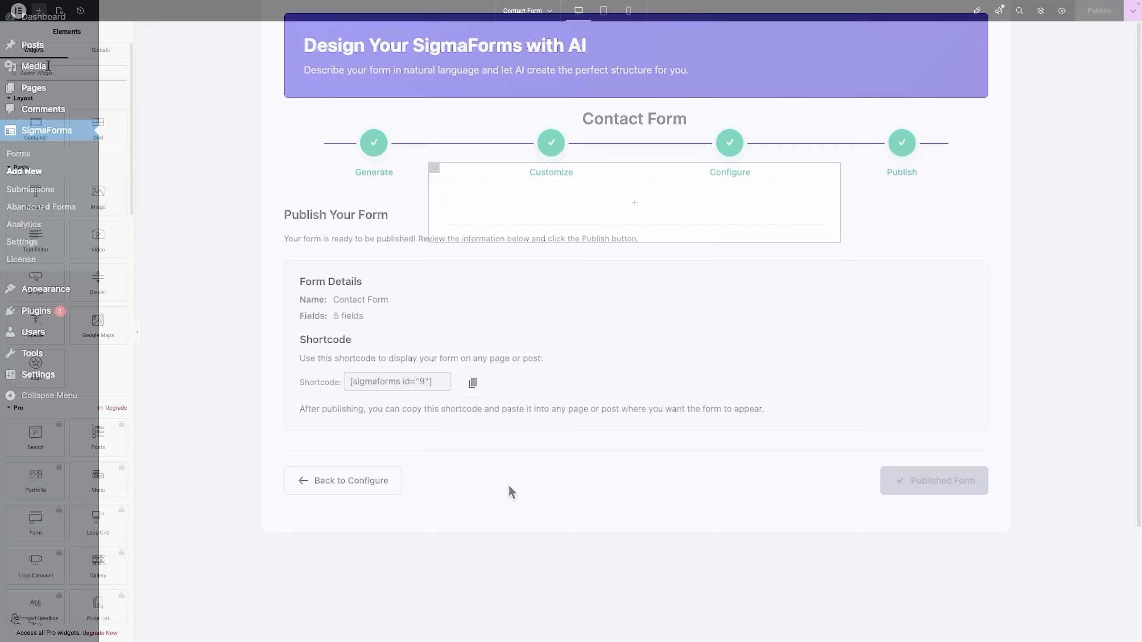
text(short)
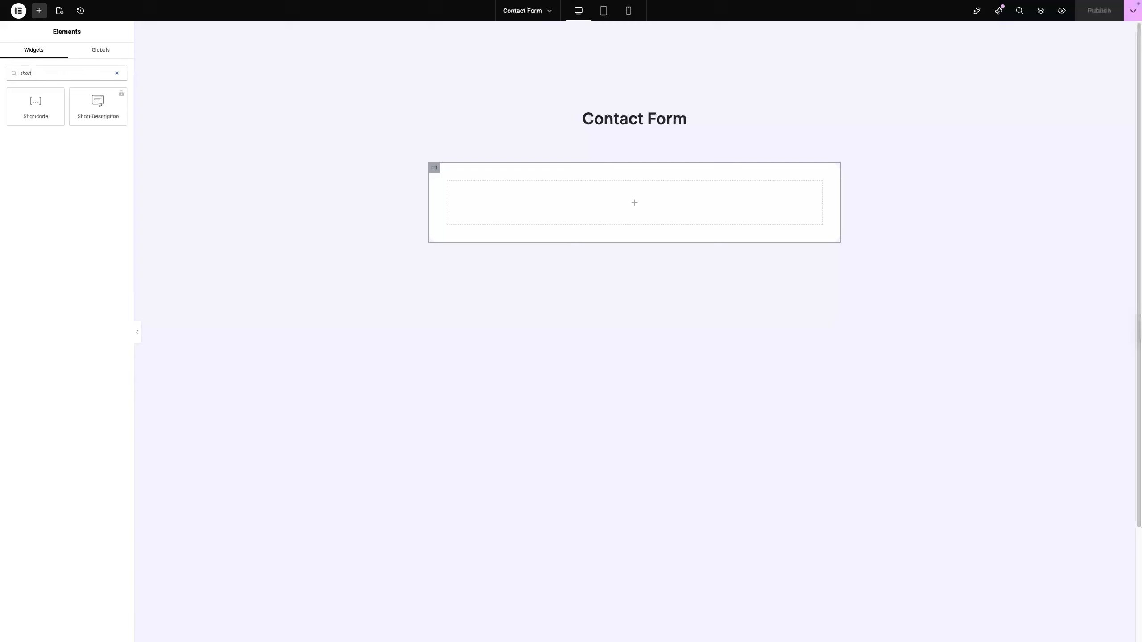
drag(39, 104, 561, 200)
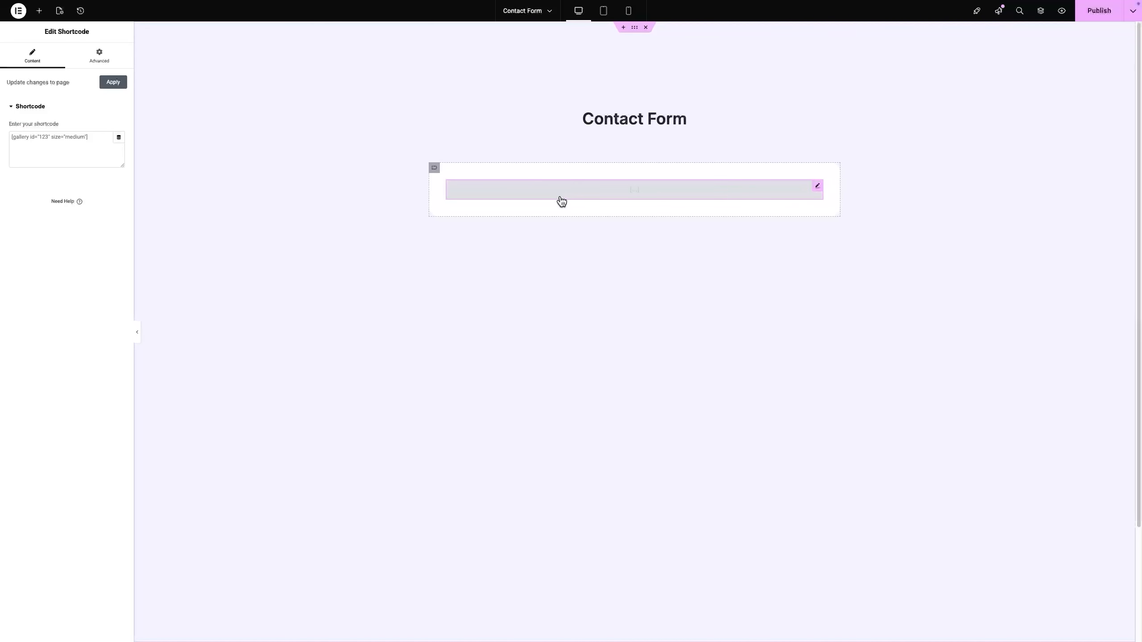
click(61, 140)
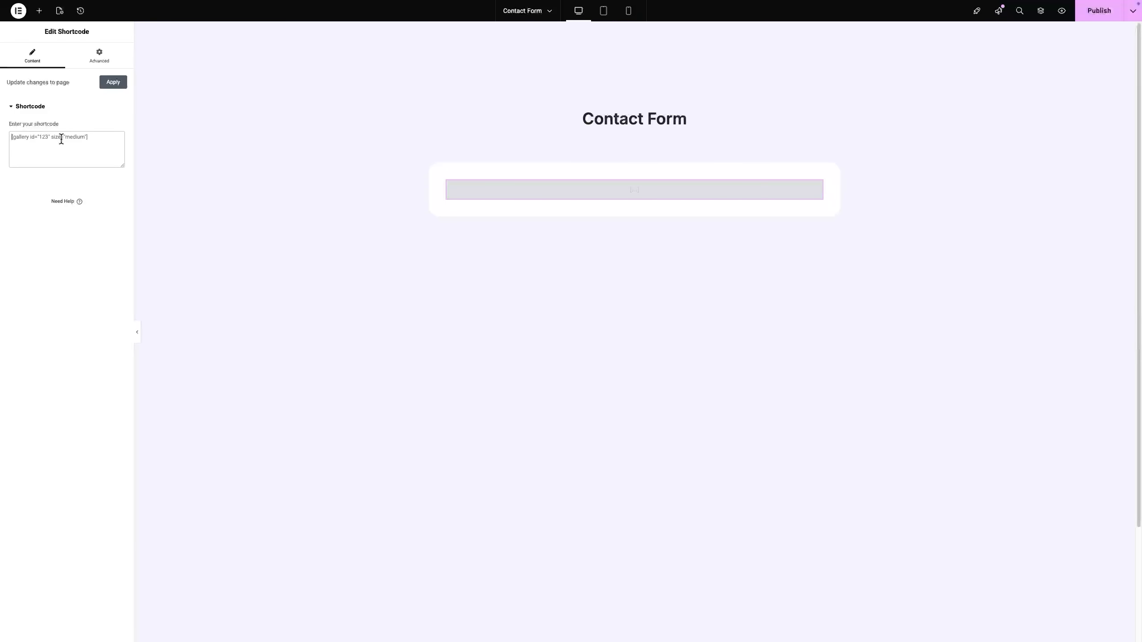
key(ctrl+v)
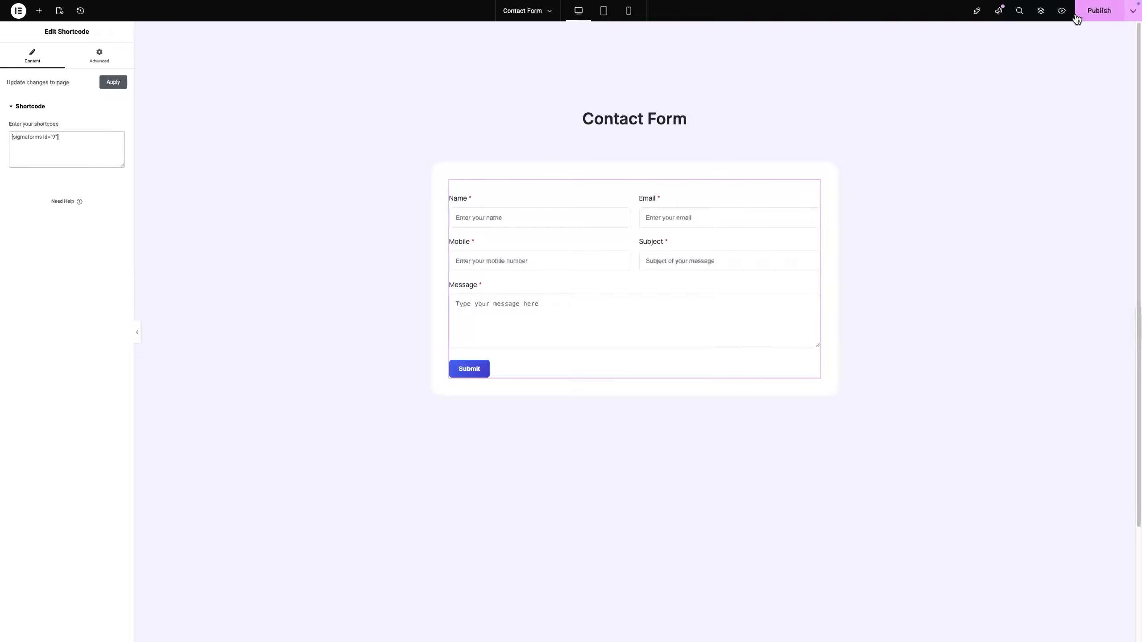
click(1099, 10)
click(1067, 14)
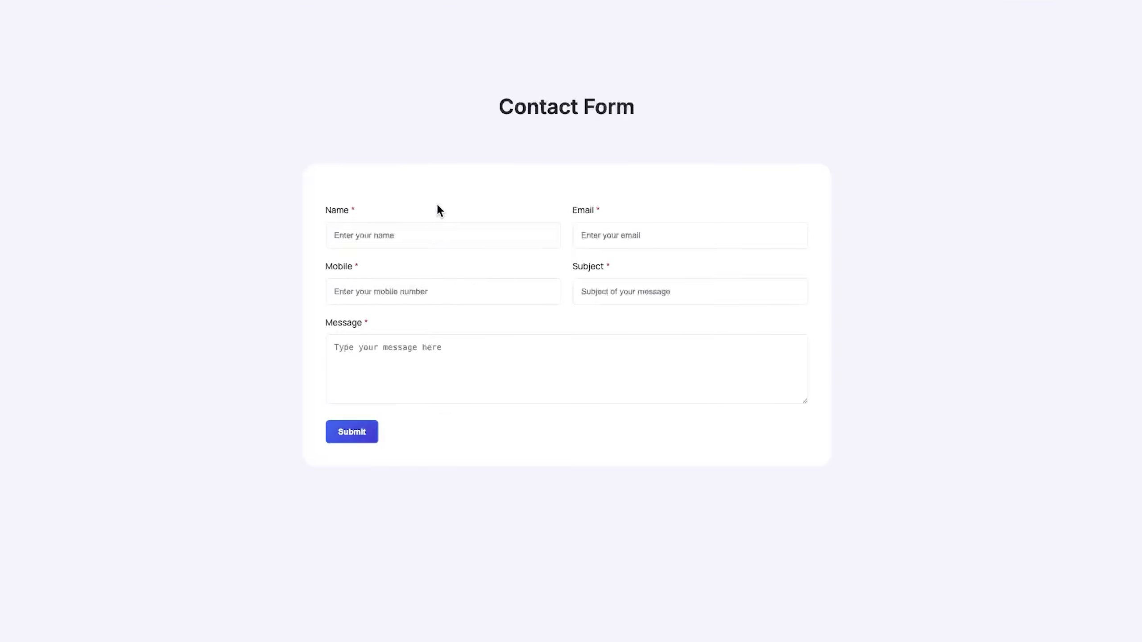
- Submit the form with a name, e-mail, mobile number, subject 'Test' and message 'From created with Sigma Form'
click(389, 231)
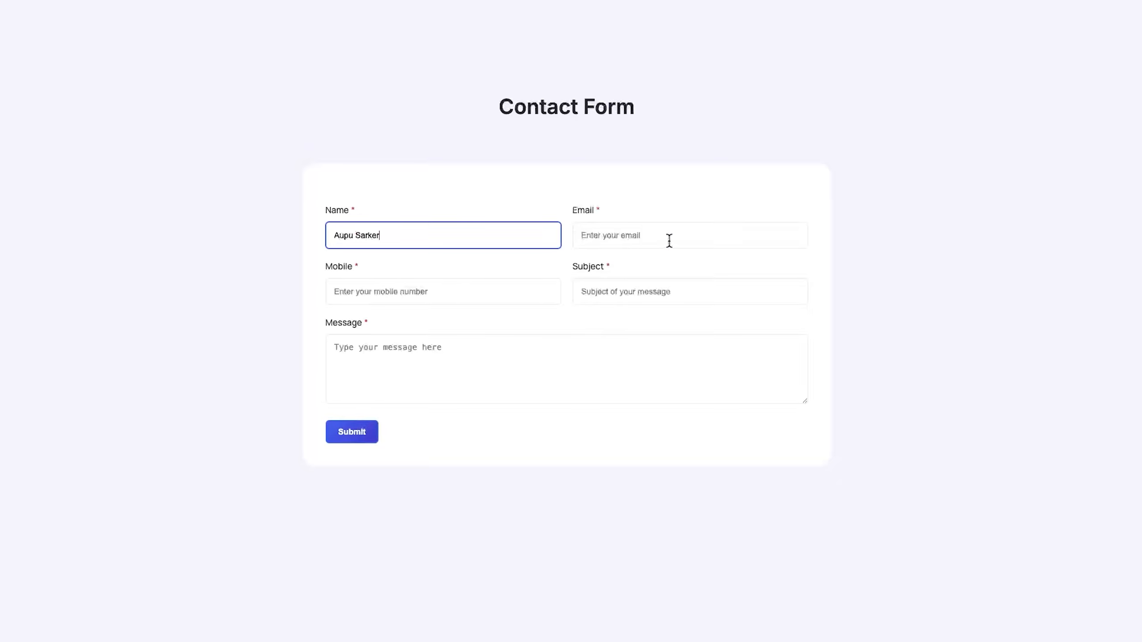
click(669, 239)
click(487, 296)
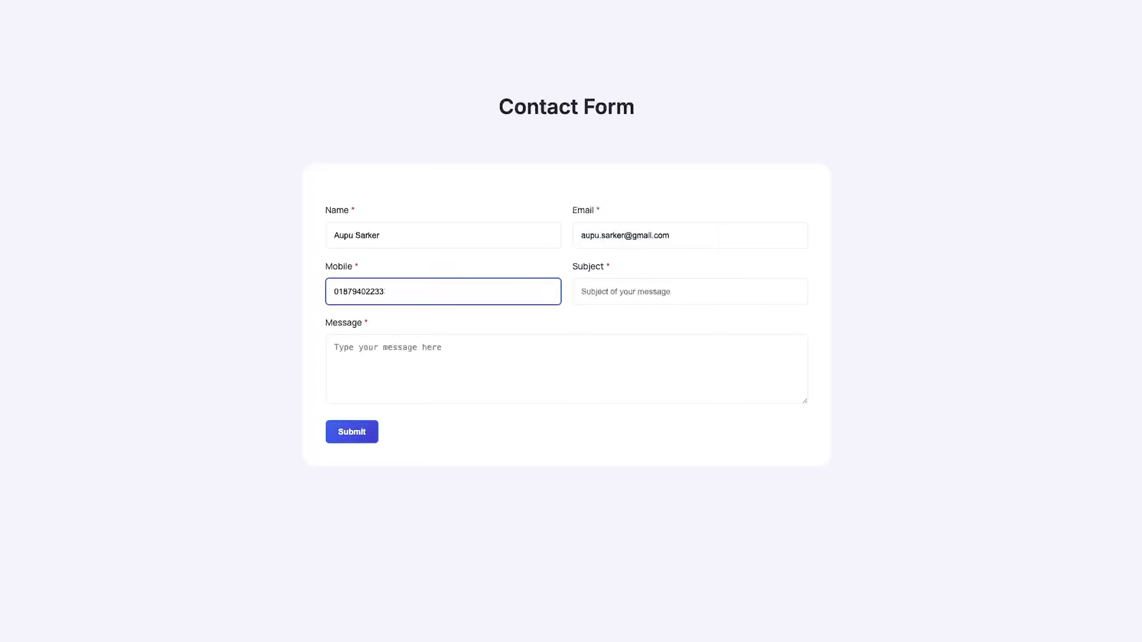
click(654, 292)
text(Test)
click(535, 361)
text(Fr)
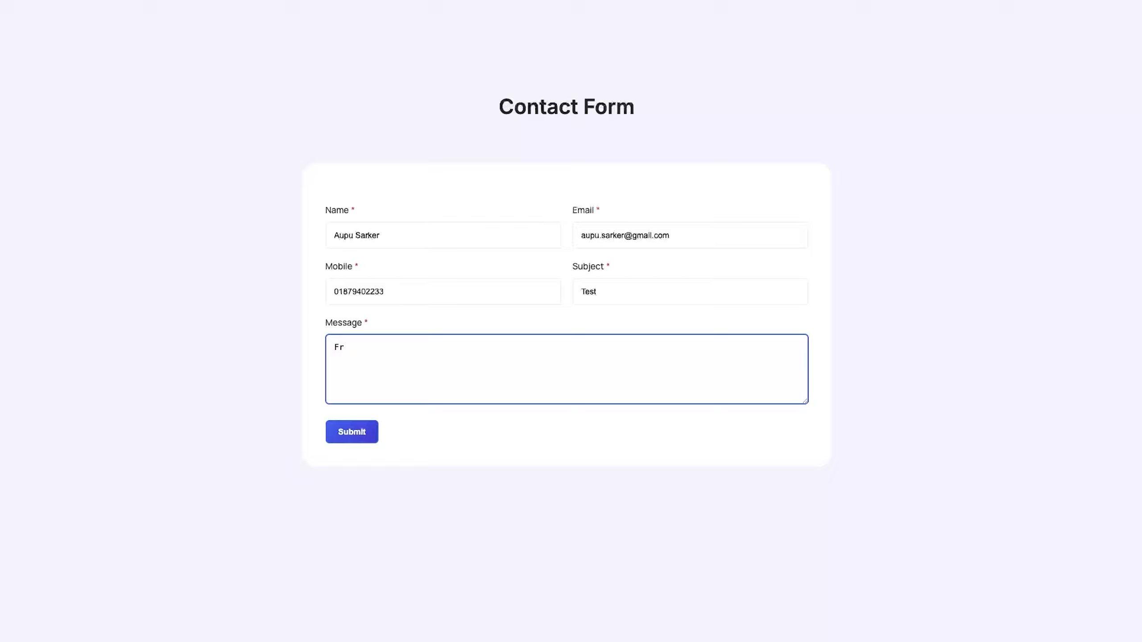
text(om created with Sigma Form)
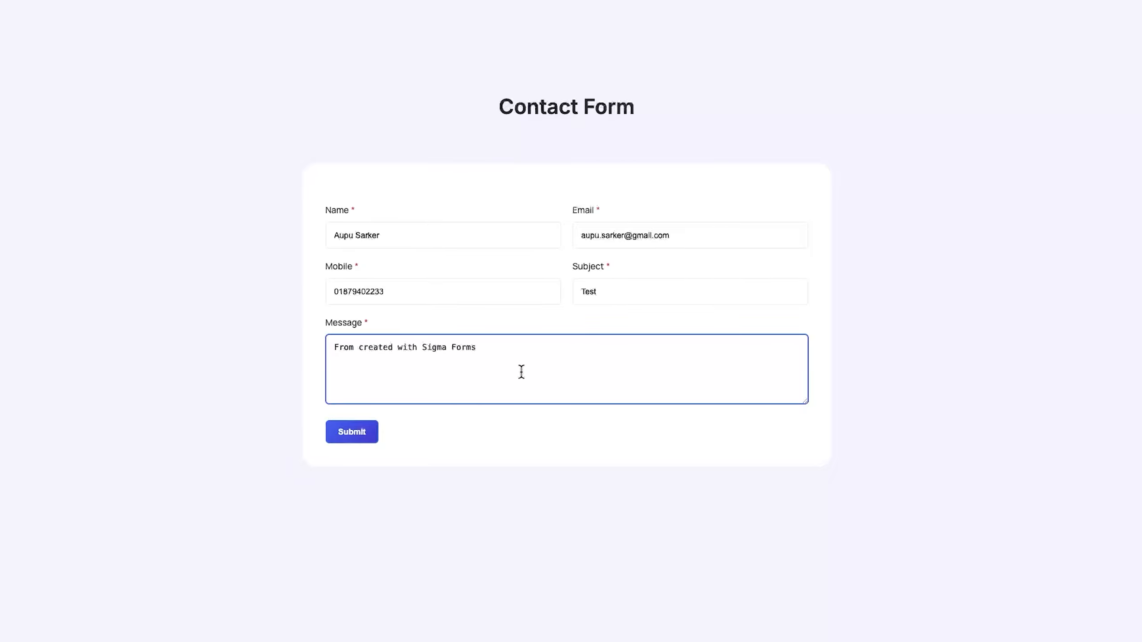
click(361, 433)
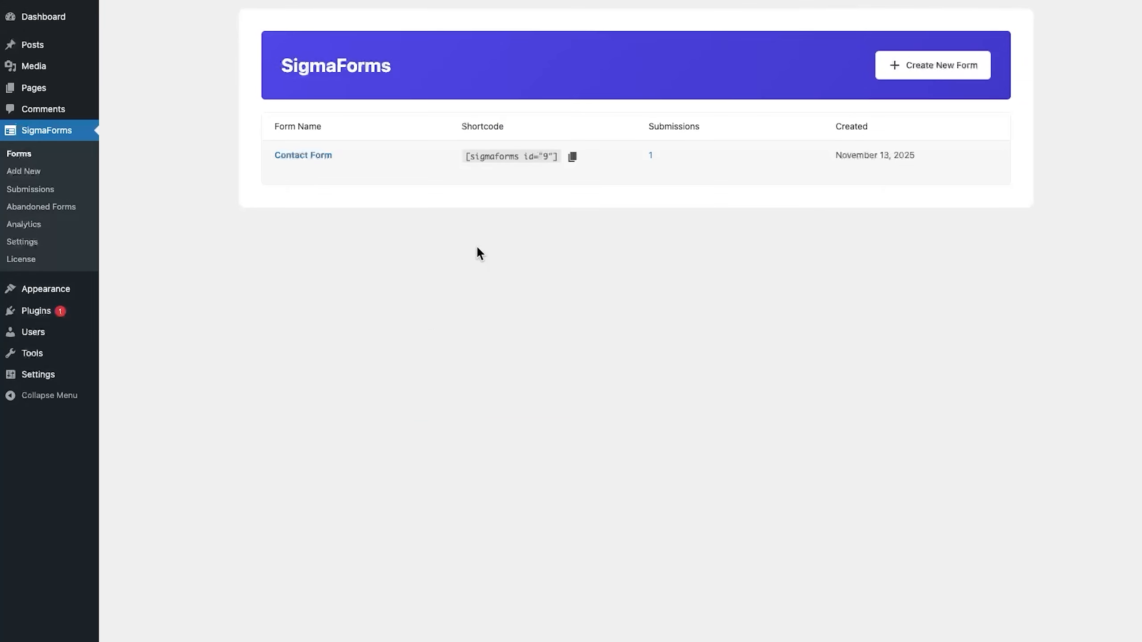
- View the Contact Form test submission's details so it becomes Read, then return to Submissions
mouse_move(277, 170)
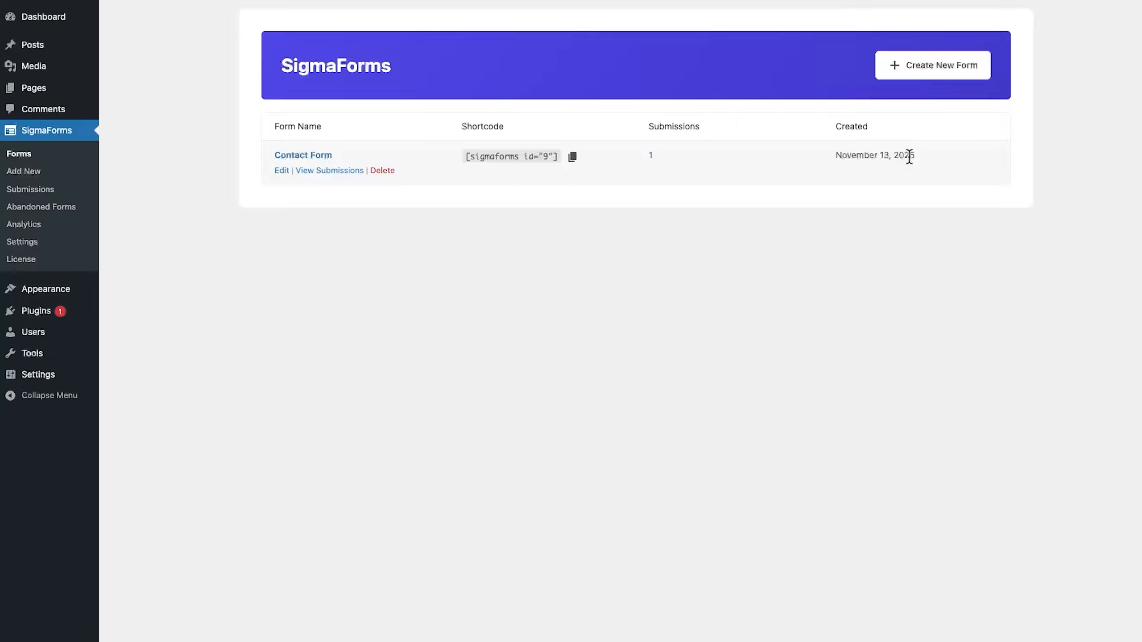
click(32, 189)
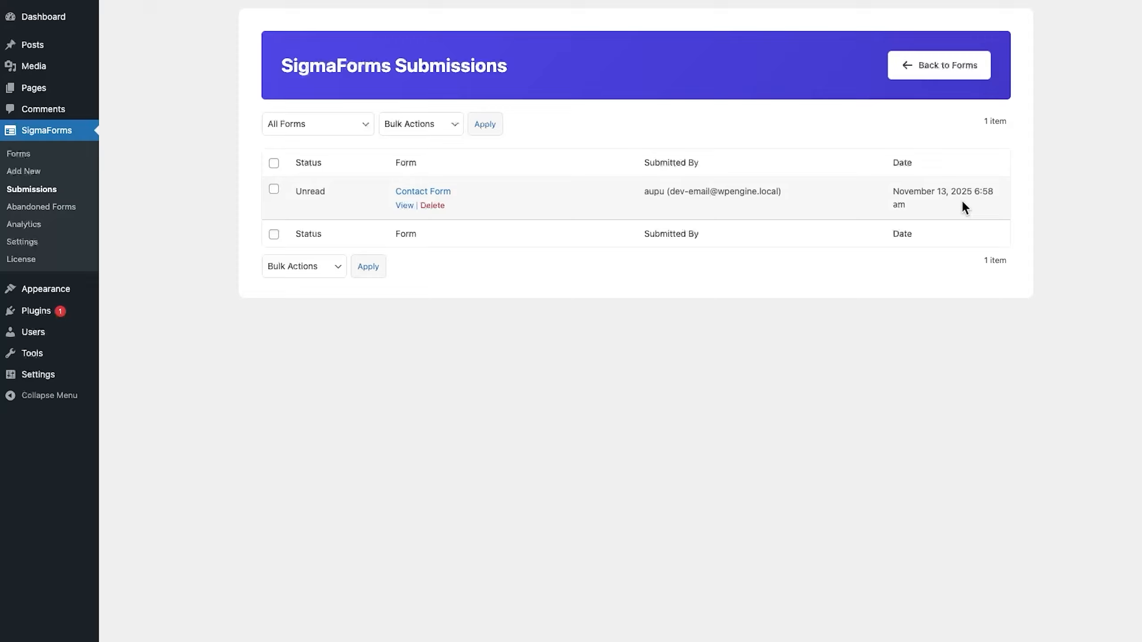
click(405, 206)
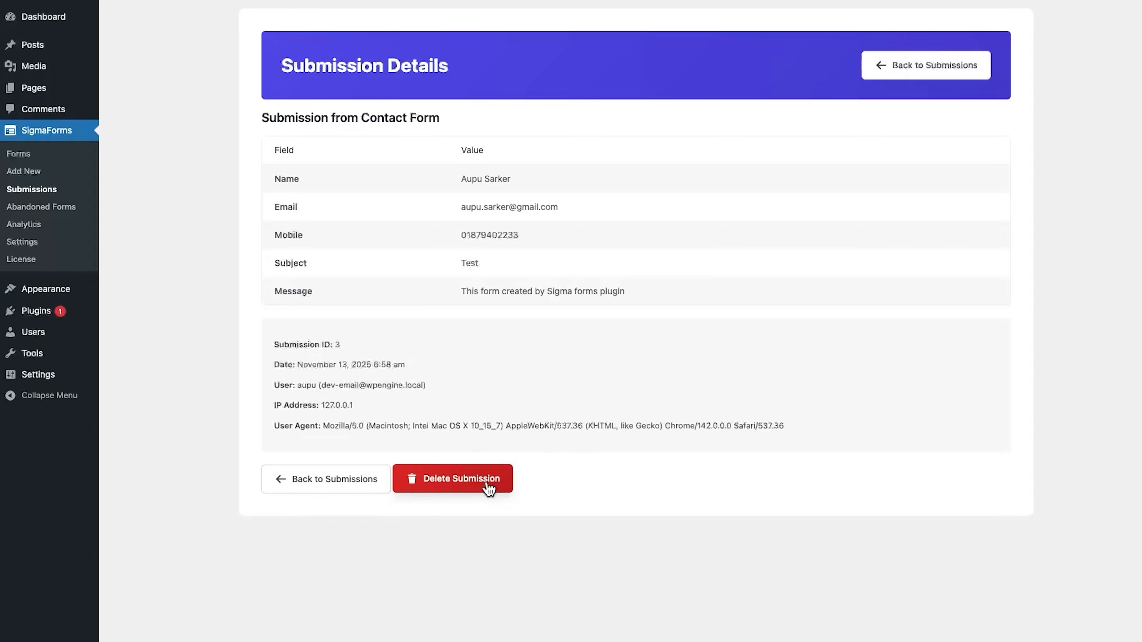
click(316, 479)
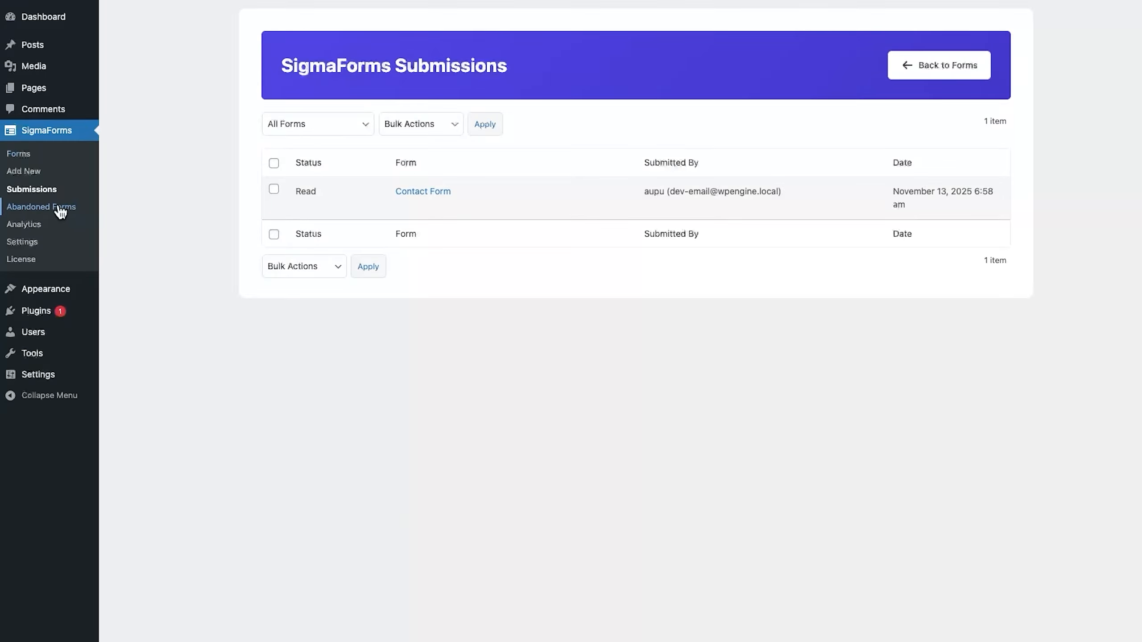
- Open Abandoned Forms and check its form and status filter options, leaving them unchanged
click(40, 208)
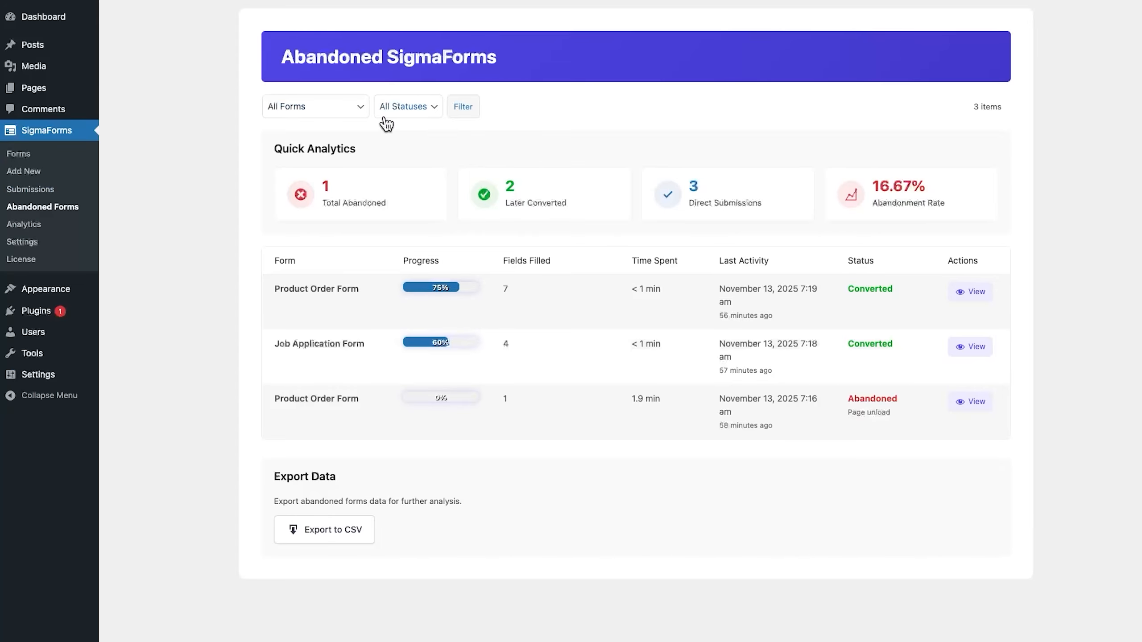
click(326, 116)
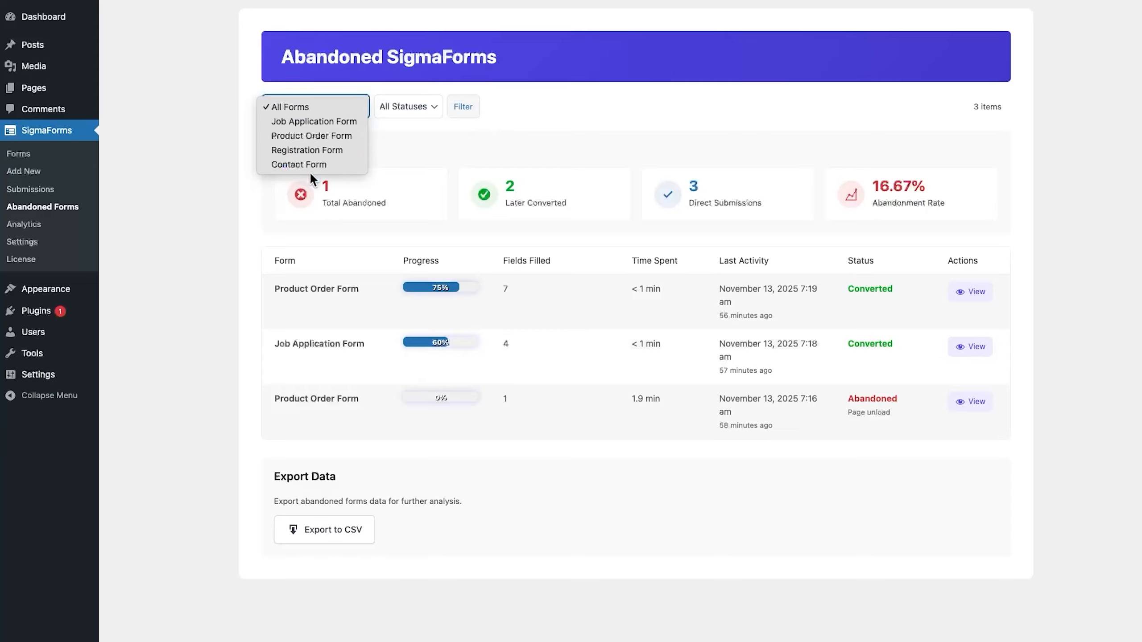
click(405, 108)
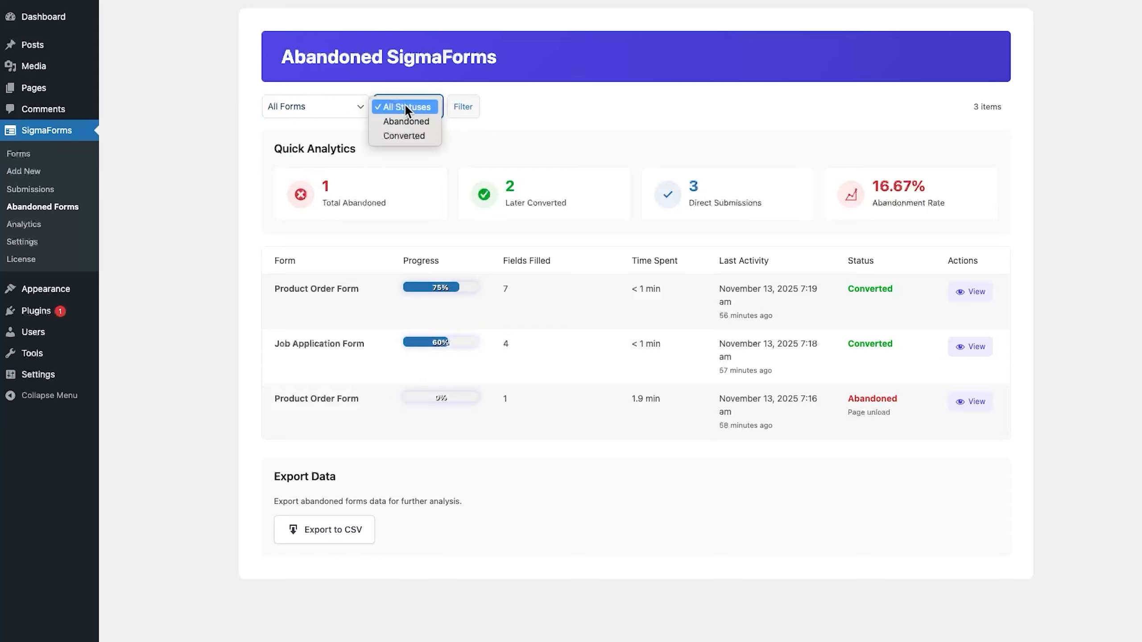
click(474, 142)
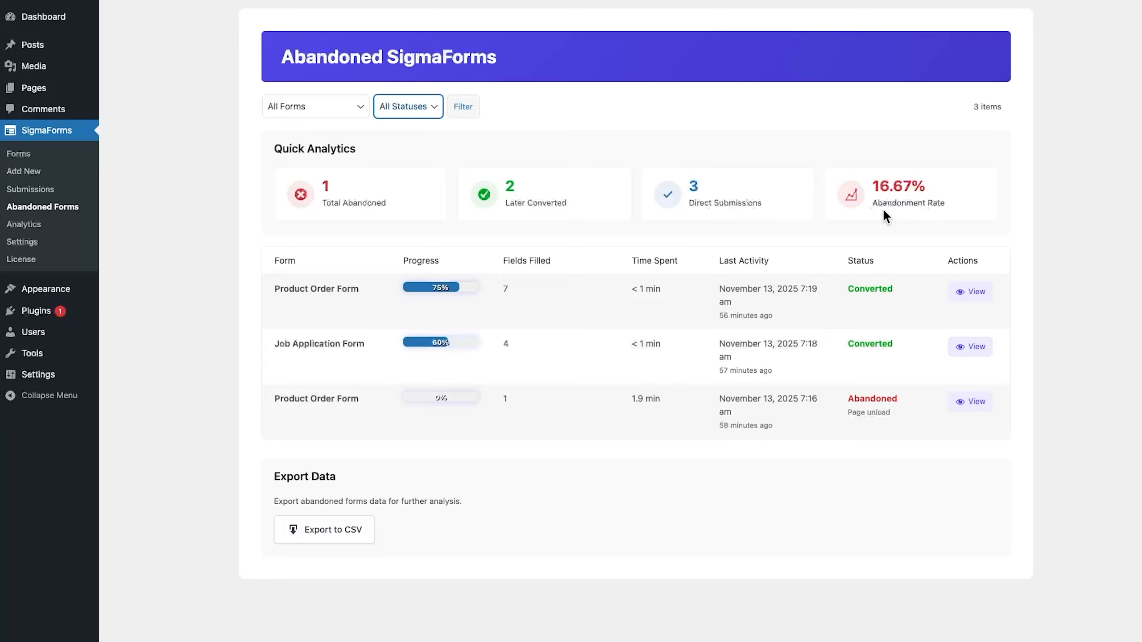
- Inspect the abandoned Product Order Form record, then go back to the abandoned list
mouse_move(301, 343)
click(973, 407)
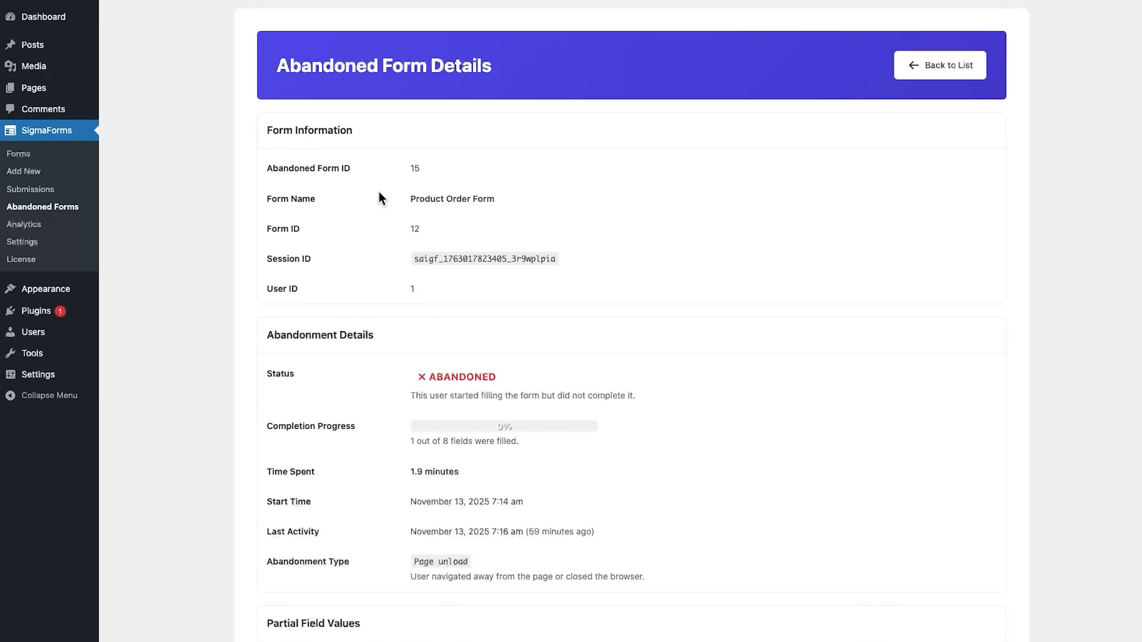
scroll(423, 292, down, 5)
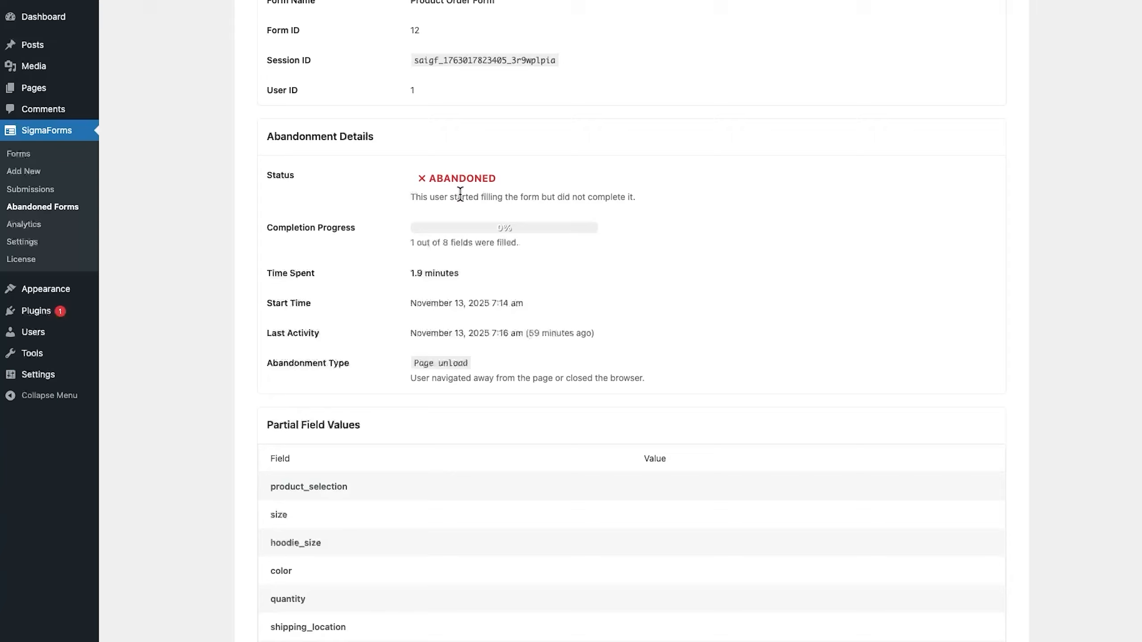
scroll(476, 265, down, 5)
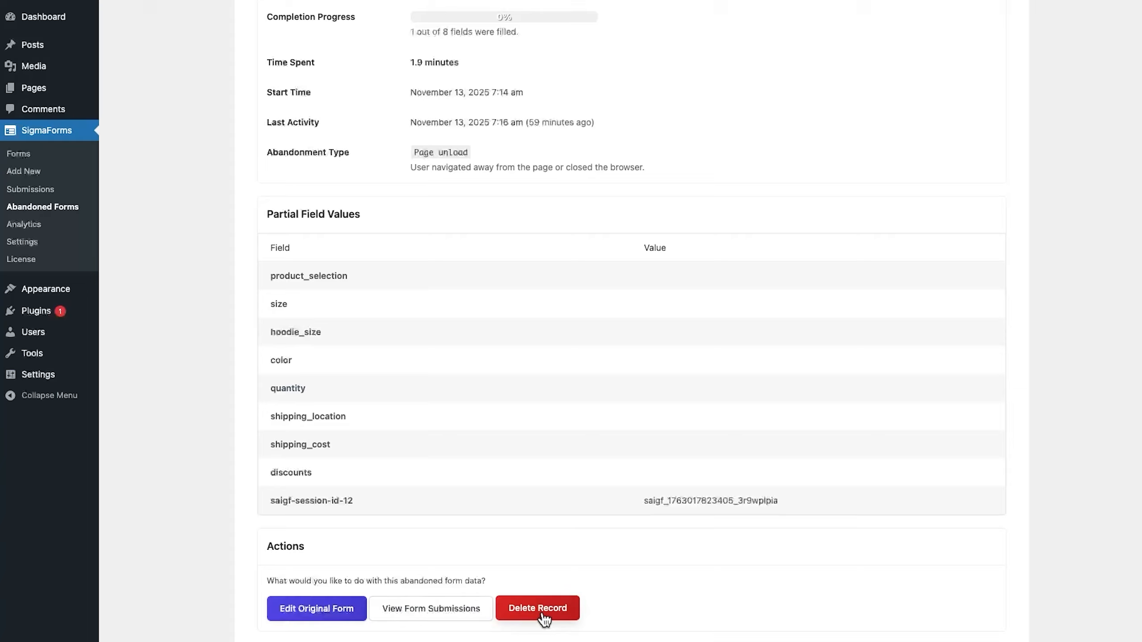
scroll(544, 621, up, 10)
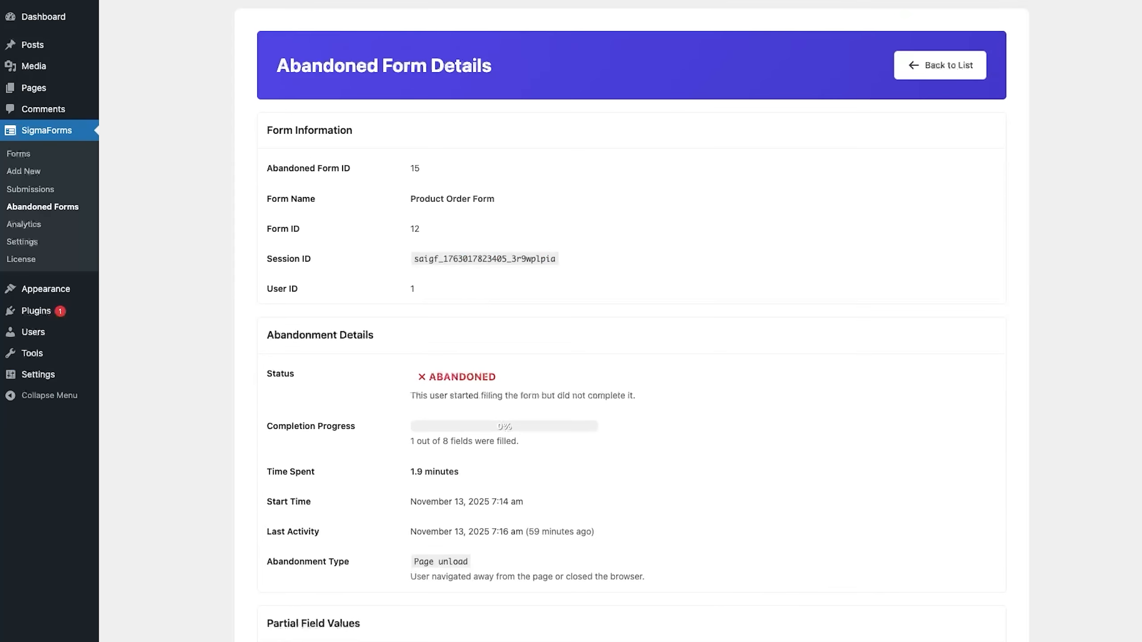
click(943, 71)
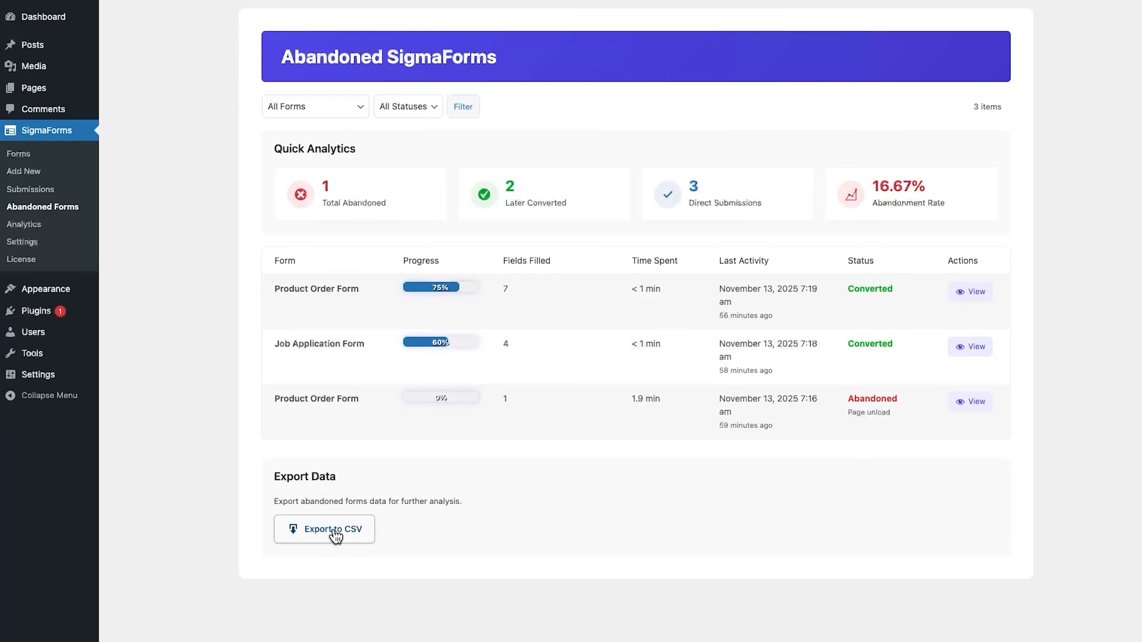
- Check Analytics at All Forms and Last 30 Days, then view Contact Form submission #3 and return
click(24, 224)
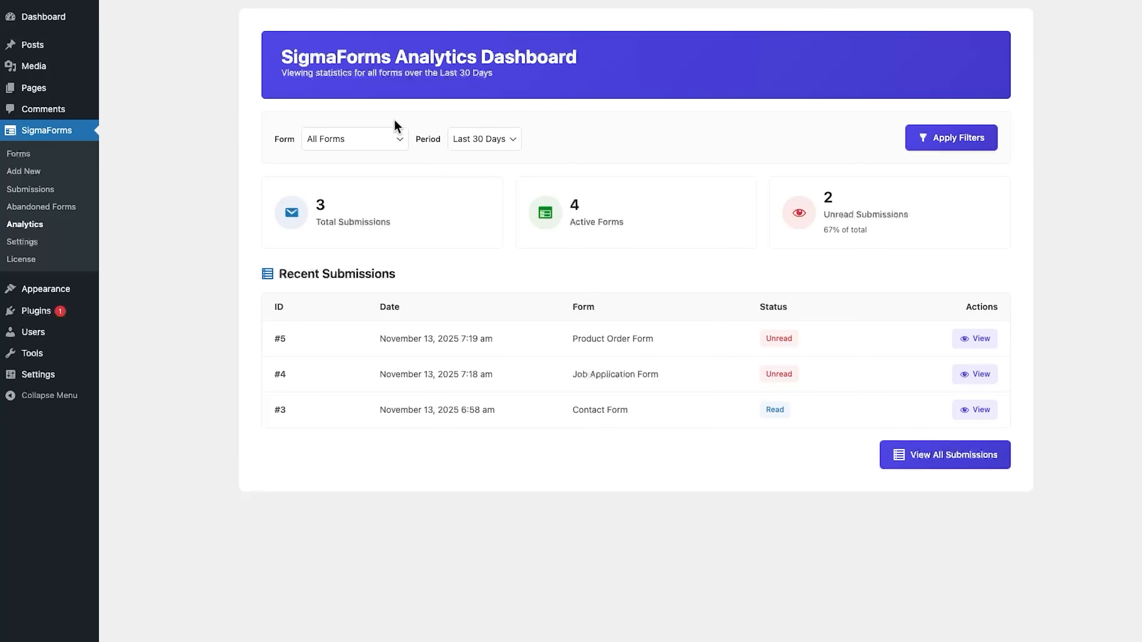
click(350, 138)
click(452, 182)
click(484, 144)
click(615, 151)
click(975, 410)
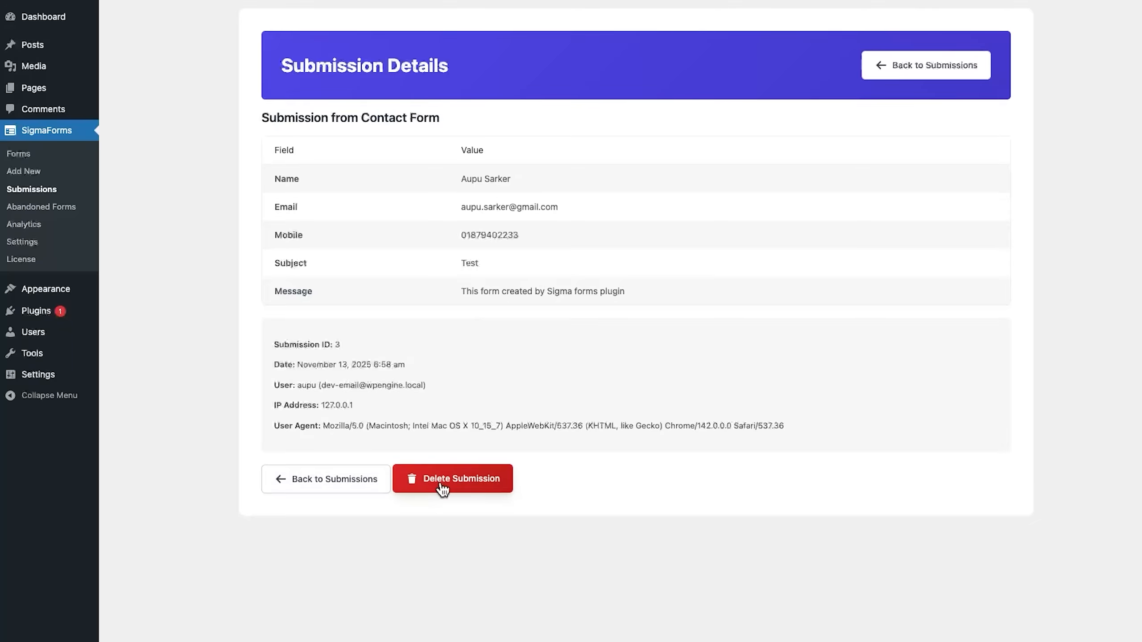
click(905, 69)
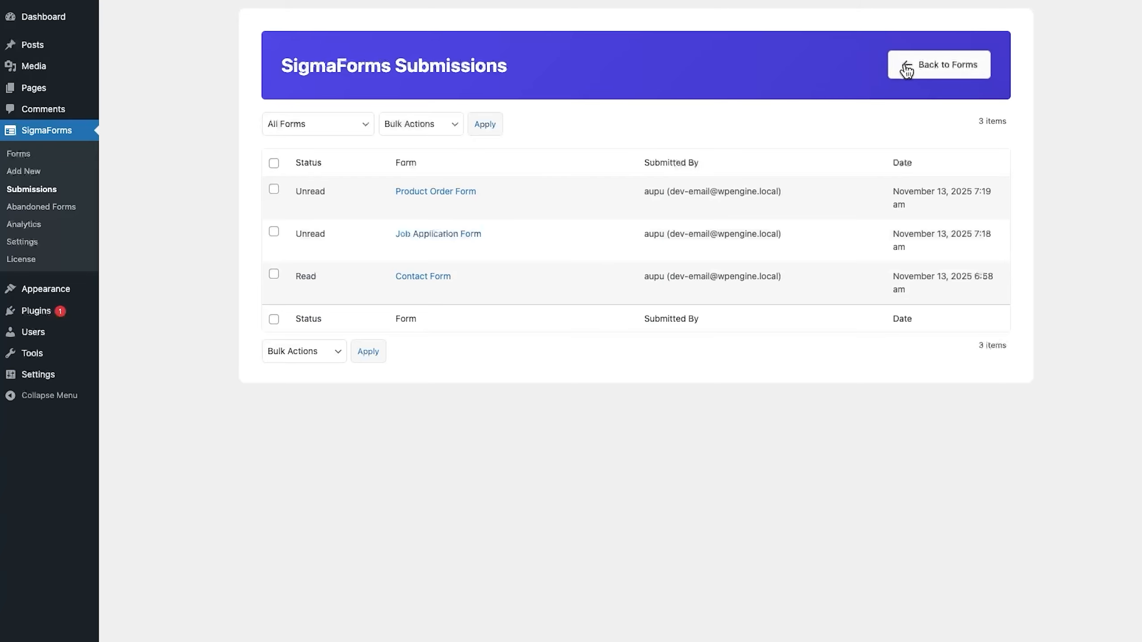